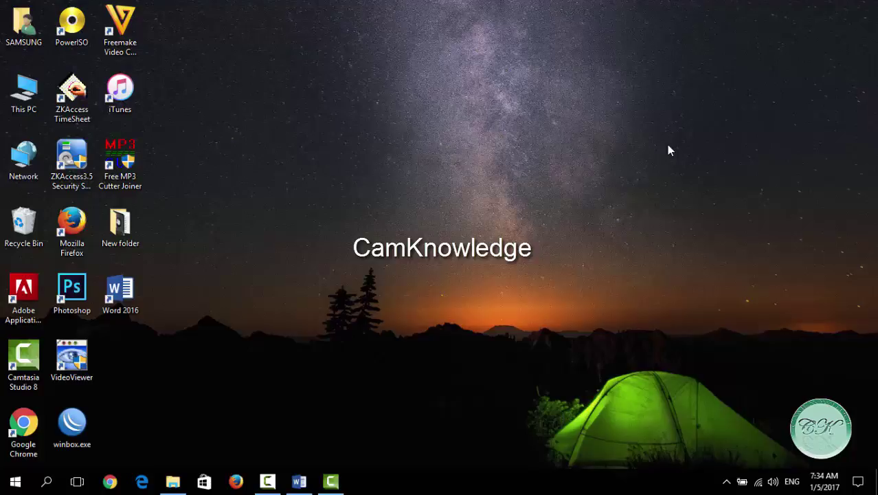
Open Control Panel from the Start button's context menu and close it after viewing the items.
key(super+x)
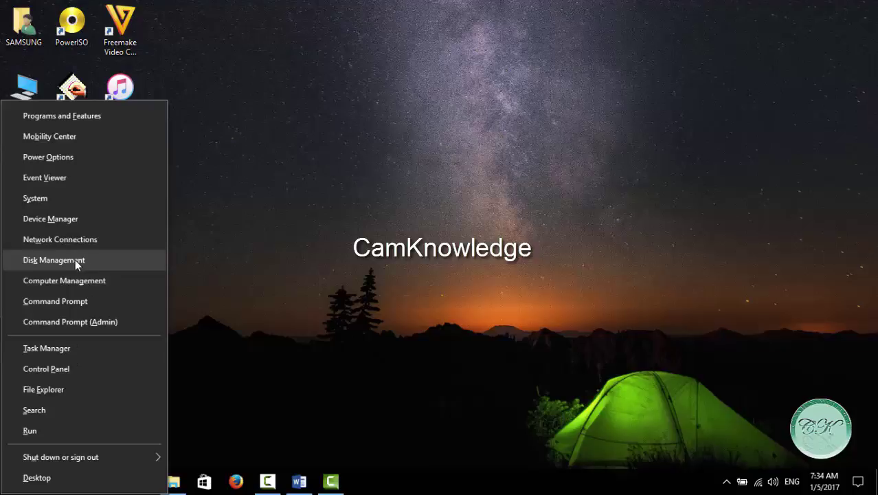
click(280, 264)
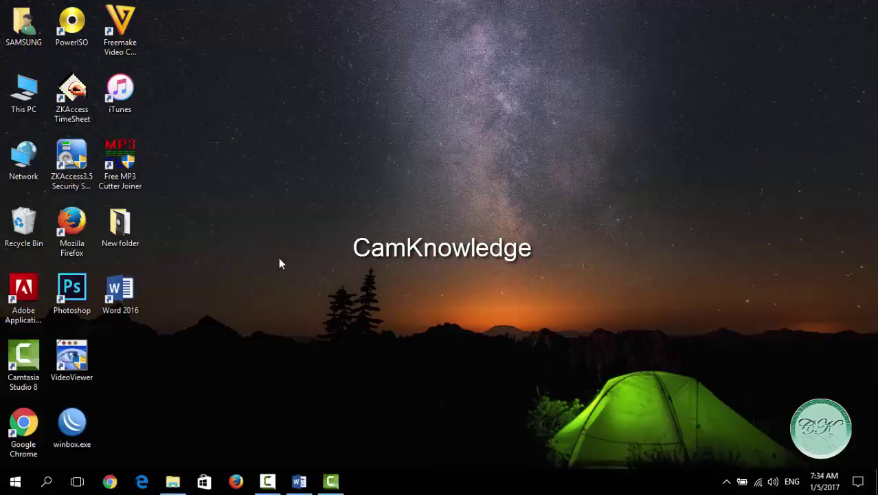
key(super+x)
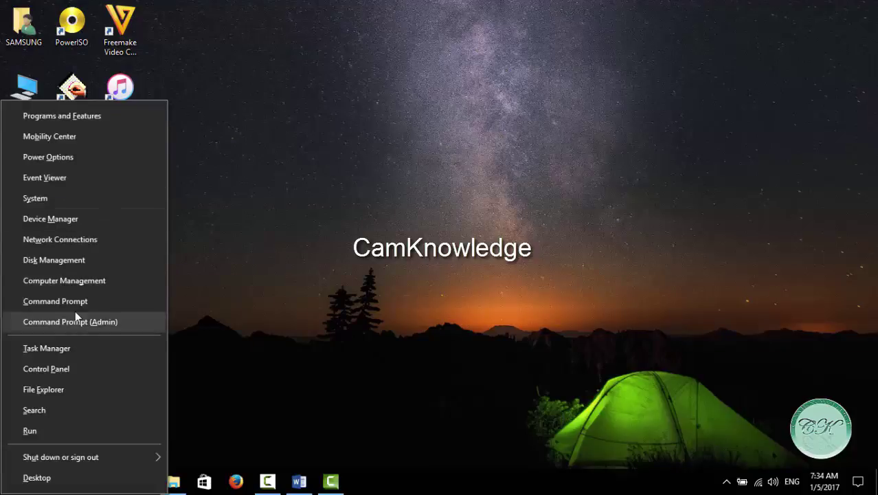
click(60, 369)
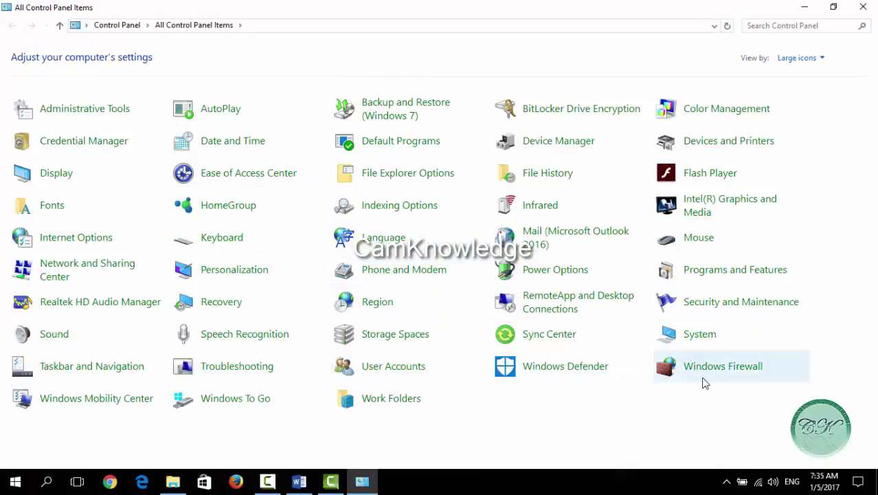
click(865, 7)
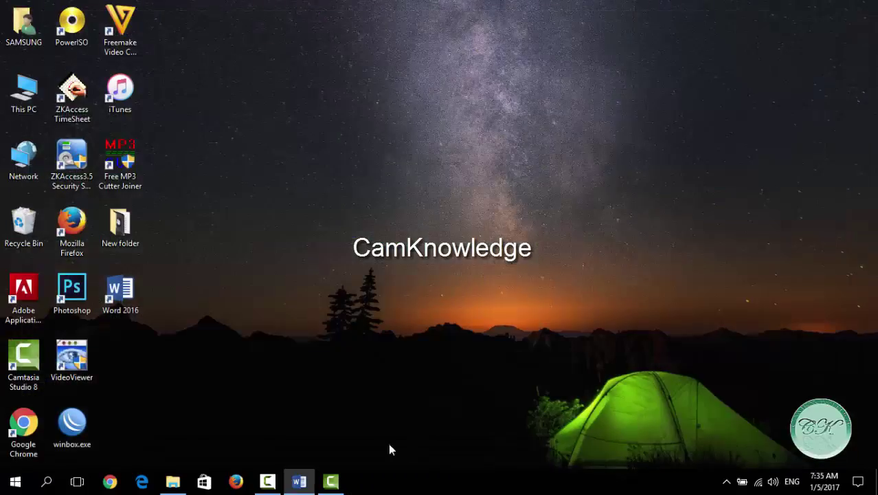
Switch to the Word document of Windows 10 keyboard shortcuts and read through the entries around Windows Key + X and the arrow keys.
click(312, 485)
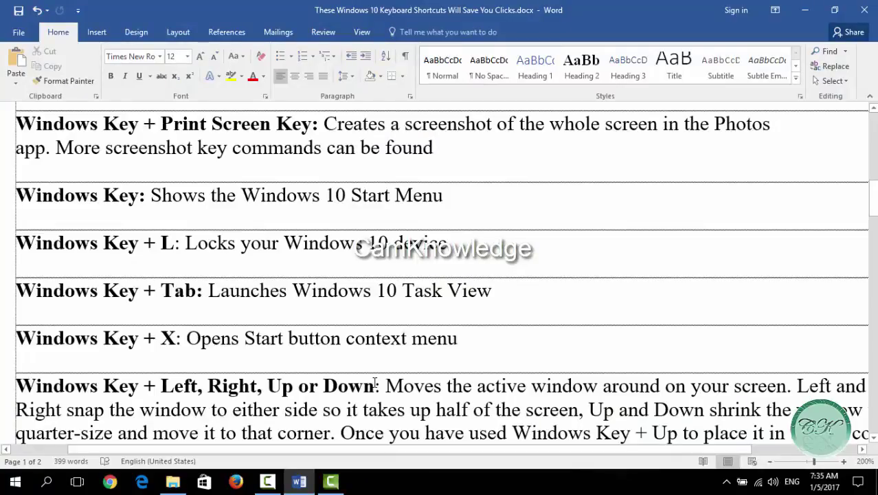
scroll(309, 371, down, 1)
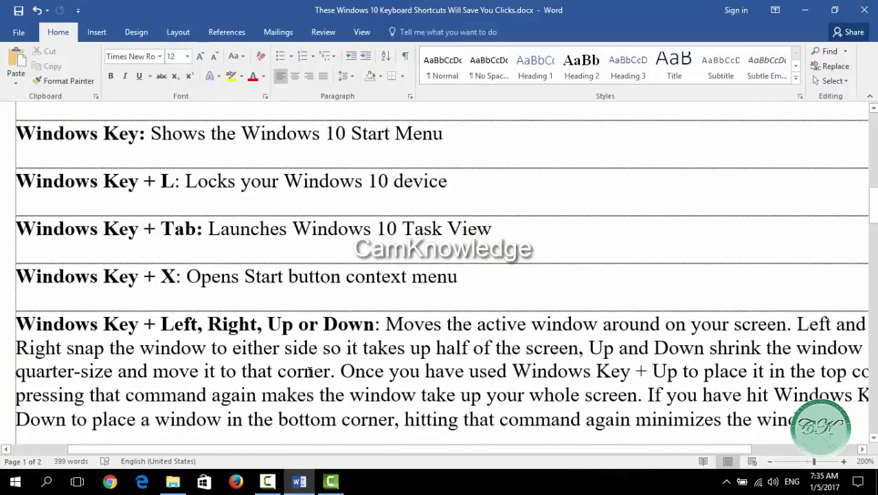
scroll(309, 375, down, 1)
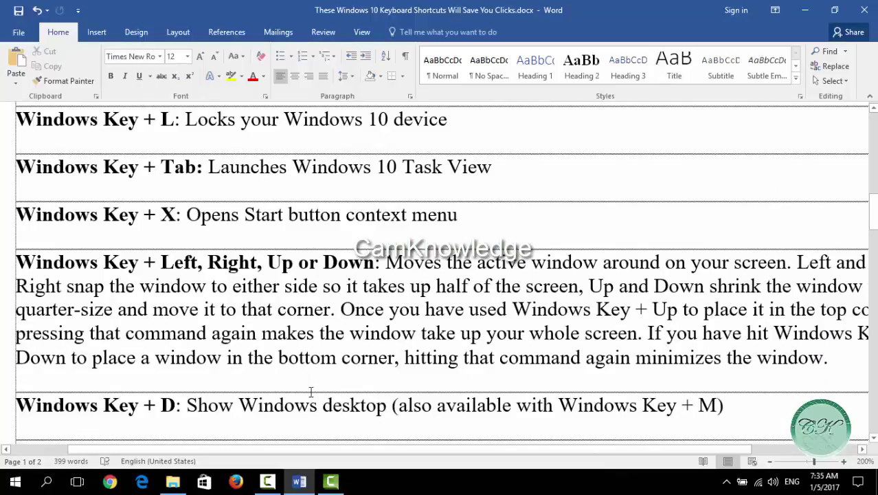
scroll(340, 377, down, 1)
scroll(340, 364, up, 3)
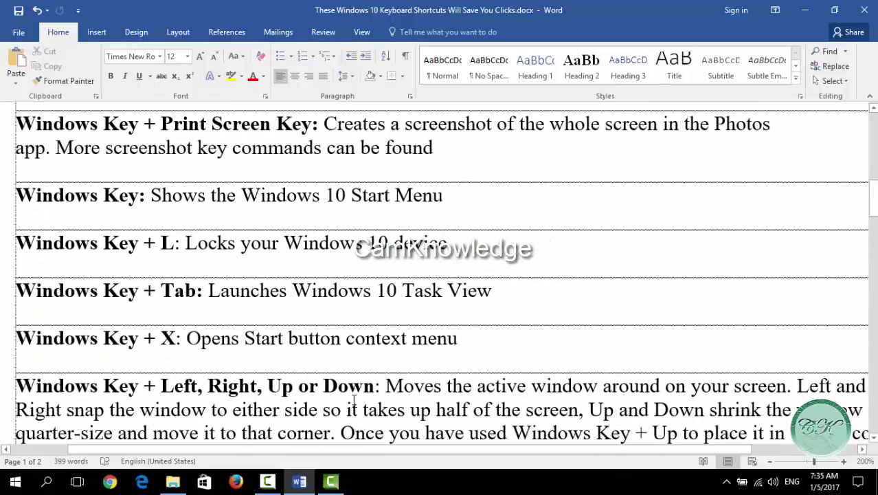
scroll(326, 337, down, 2)
scroll(359, 318, down, 1)
scroll(364, 275, up, 10)
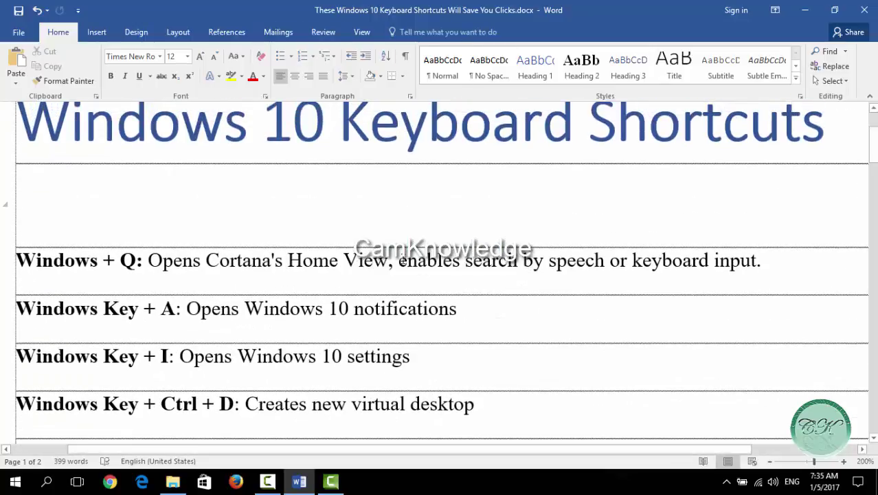
scroll(365, 271, down, 10)
scroll(467, 292, down, 3)
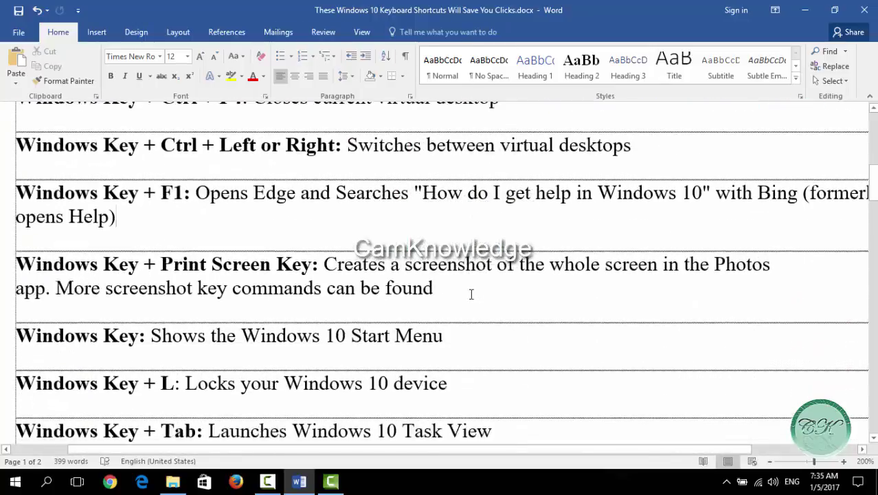
scroll(459, 206, up, 4)
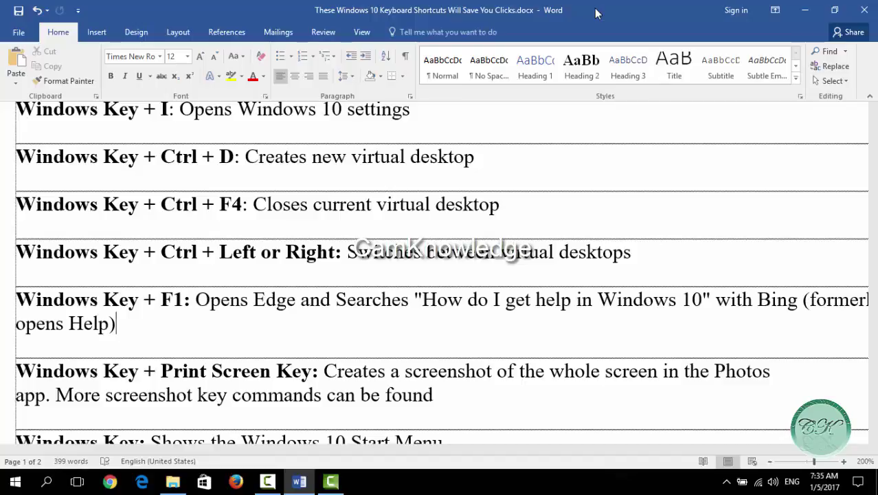
Snap the Word window to the right half of the screen, shrink it to a floating window and maximize it.
key(super+Right)
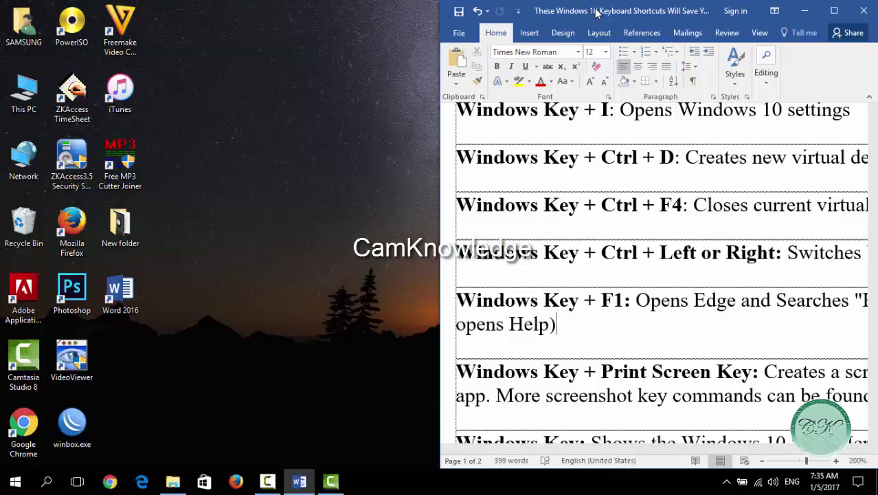
key(super+Down)
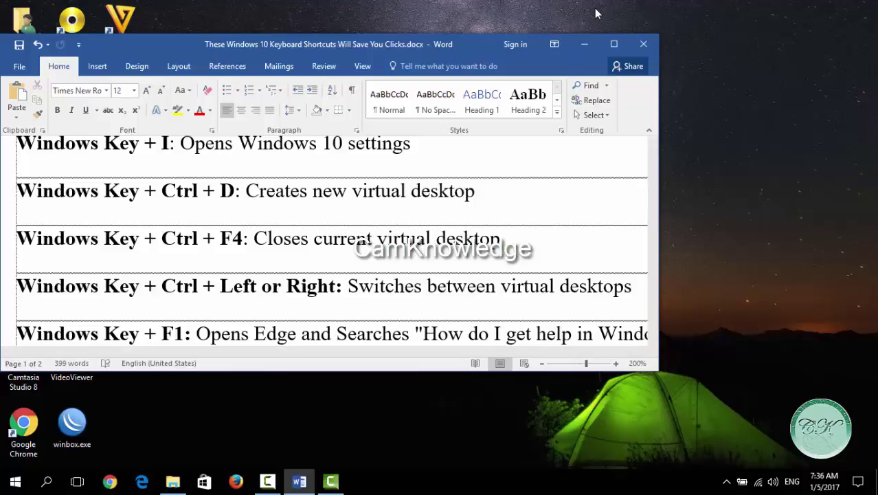
key(super+Up)
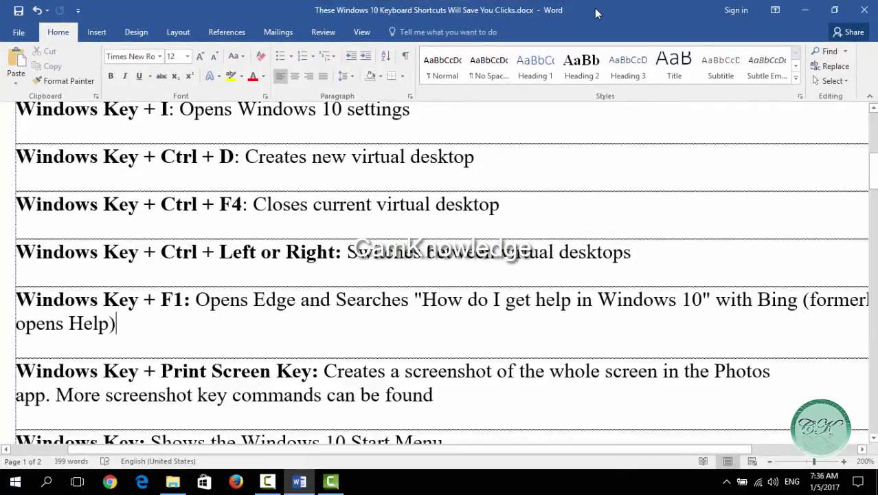
Shrink the maximized Word window until it is minimized, and bring it back to full screen.
key(super+Down)
key(super+Down)
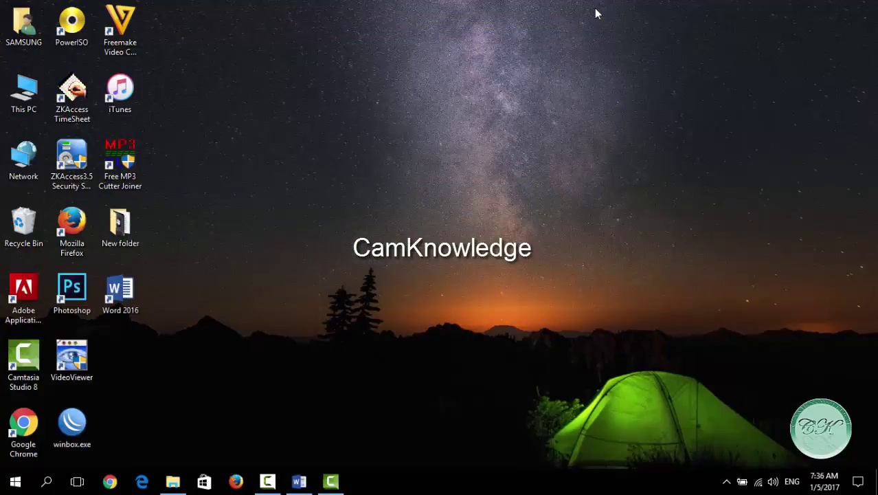
key(super+Up)
key(super+Up)
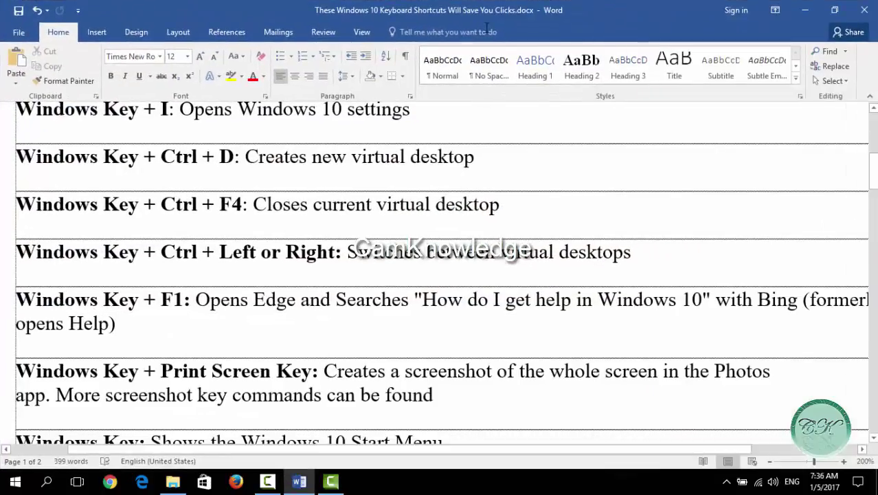
Apply the Heading 1 style to the Windows Key + F1 entry and go to the Windows Key + D entry.
click(535, 66)
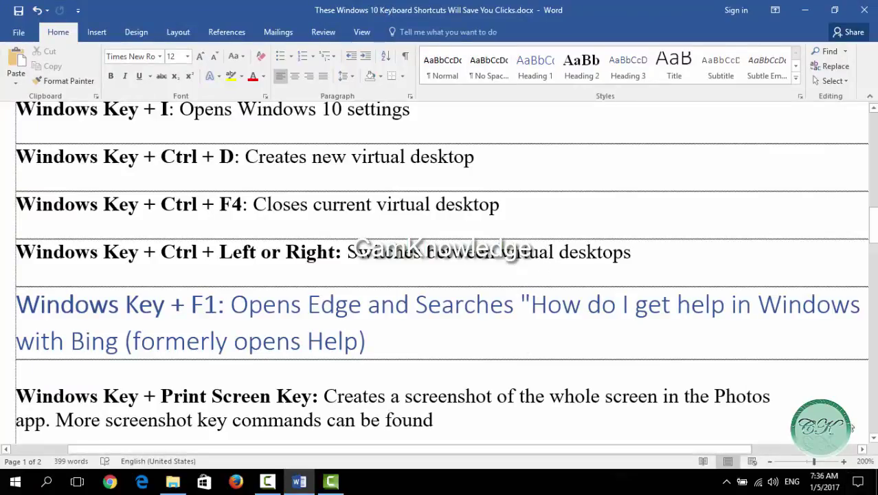
scroll(644, 383, down, 15)
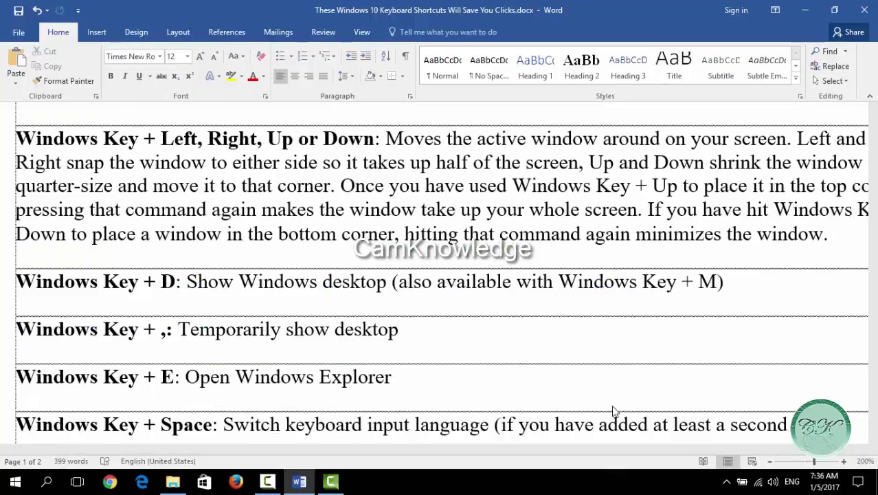
scroll(442, 360, up, 10)
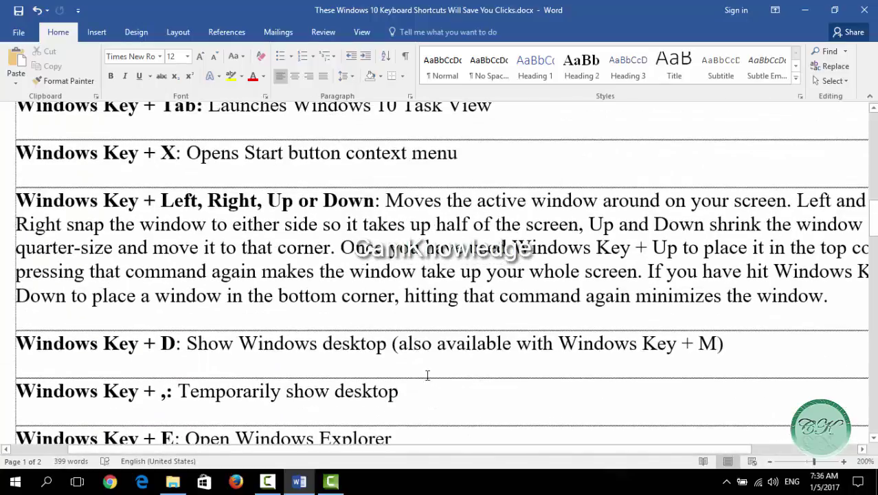
scroll(426, 375, up, 1)
scroll(413, 369, down, 1)
Minimize the New folder and Word windows one by one to reach the desktop, and reopen both.
click(173, 481)
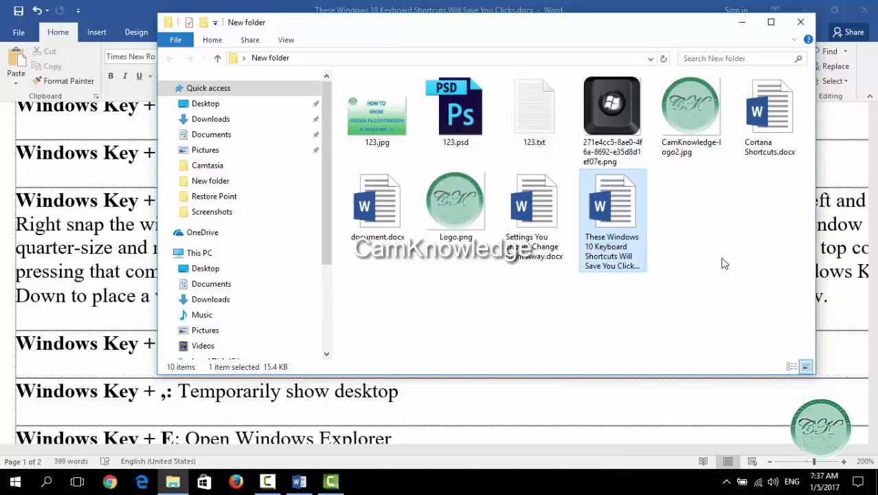
click(742, 22)
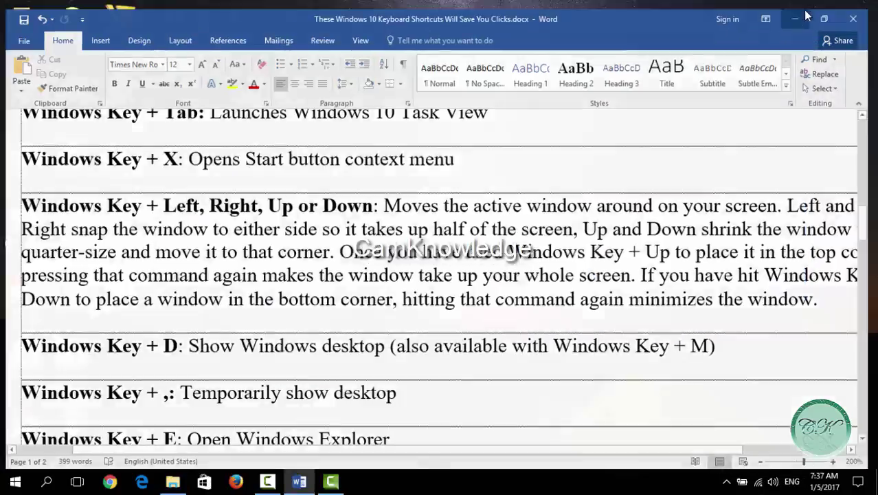
click(807, 11)
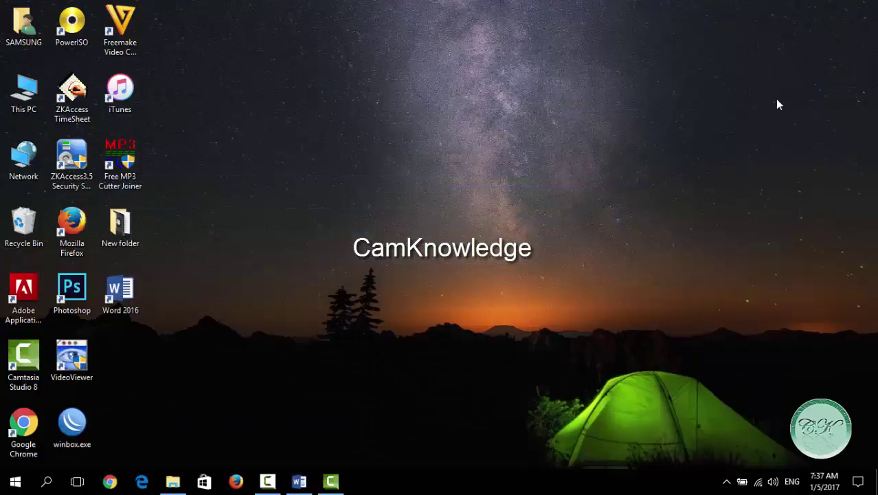
click(167, 485)
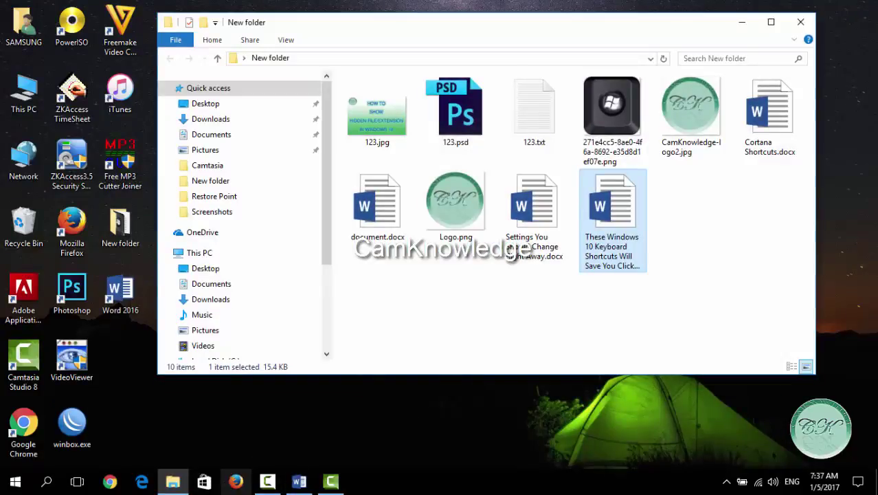
click(298, 483)
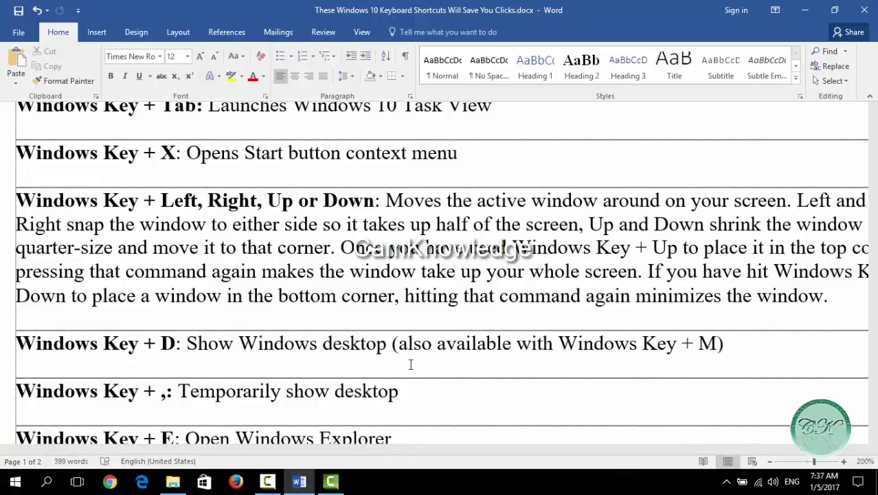
Show the desktop and restore the Word document, with the New folder window briefly opened over it and minimized.
key(super+d)
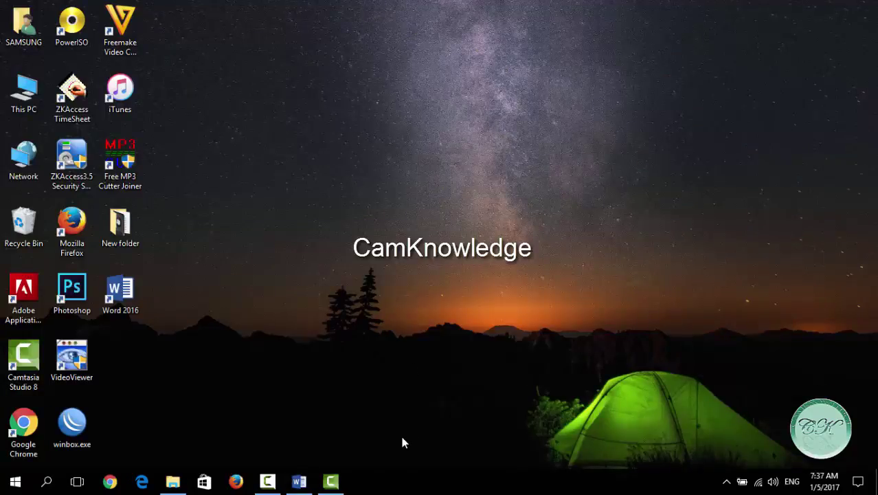
click(297, 484)
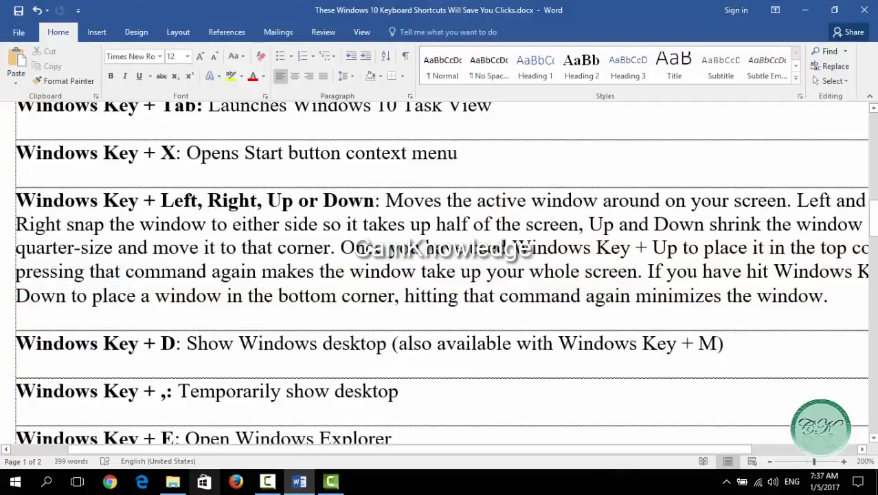
click(172, 481)
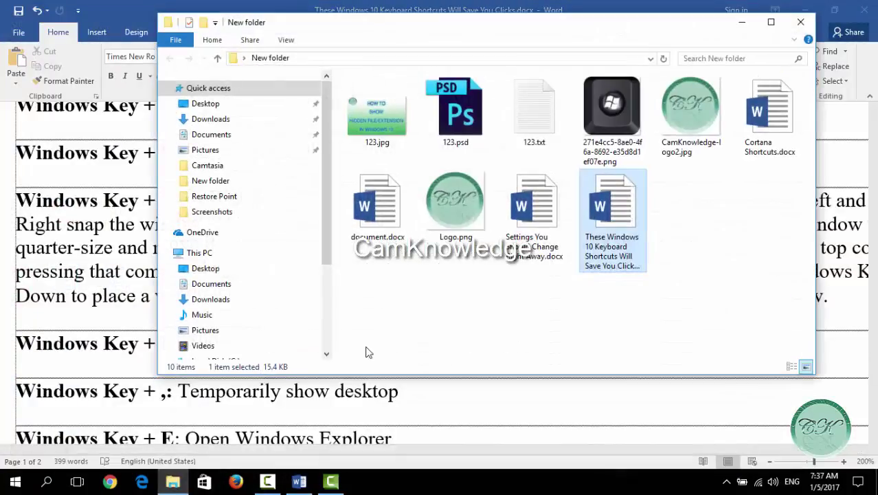
click(740, 29)
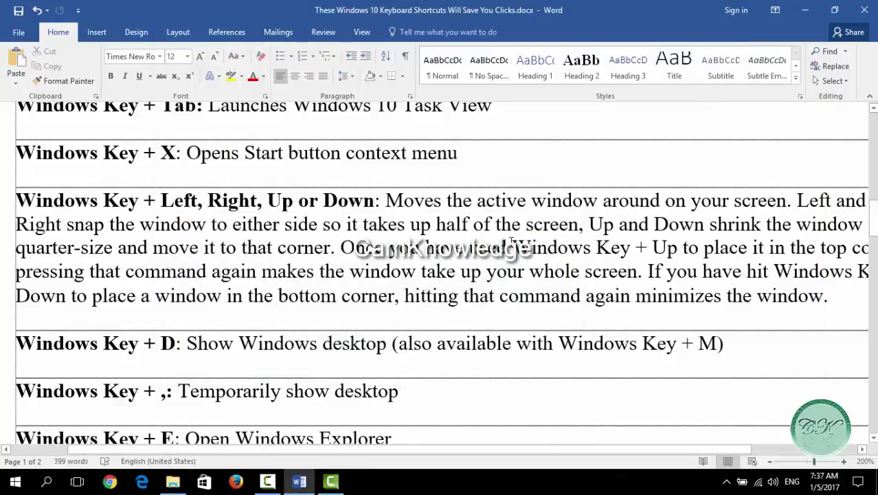
Toggle three times between showing the desktop and restoring the Word document with the Windows show-desktop shortcut.
key(super+d)
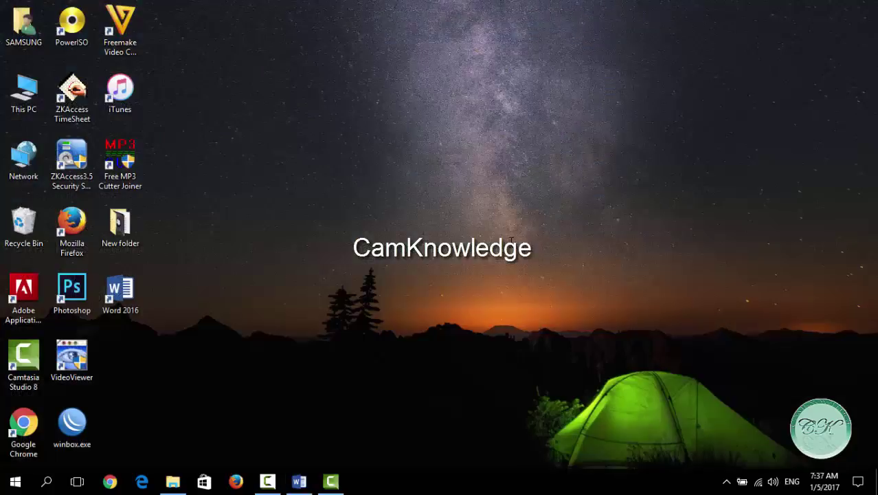
key(super+d)
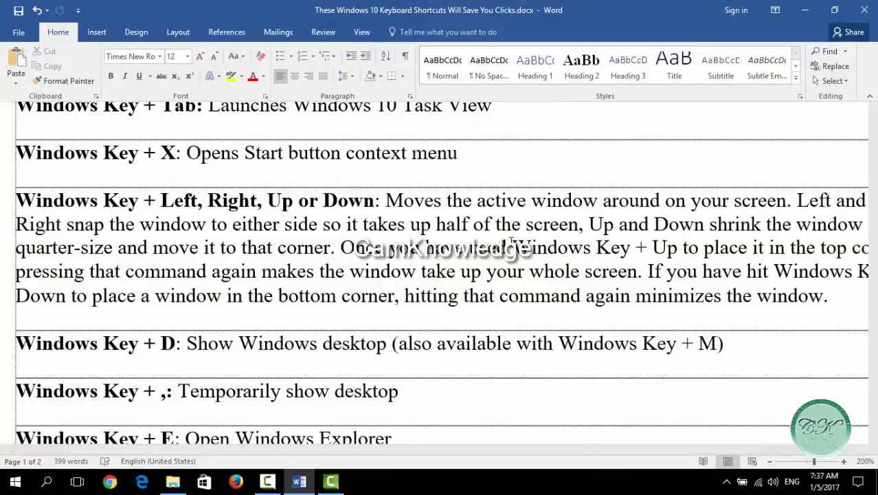
key(super+d)
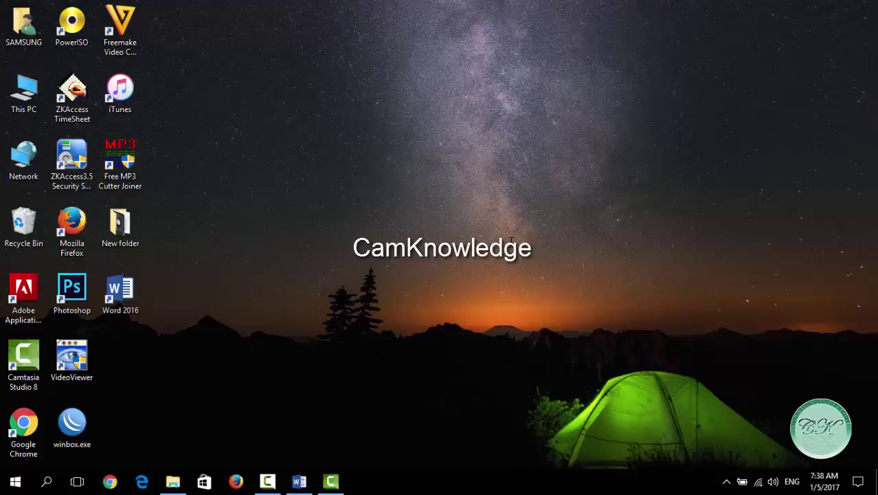
key(super+d)
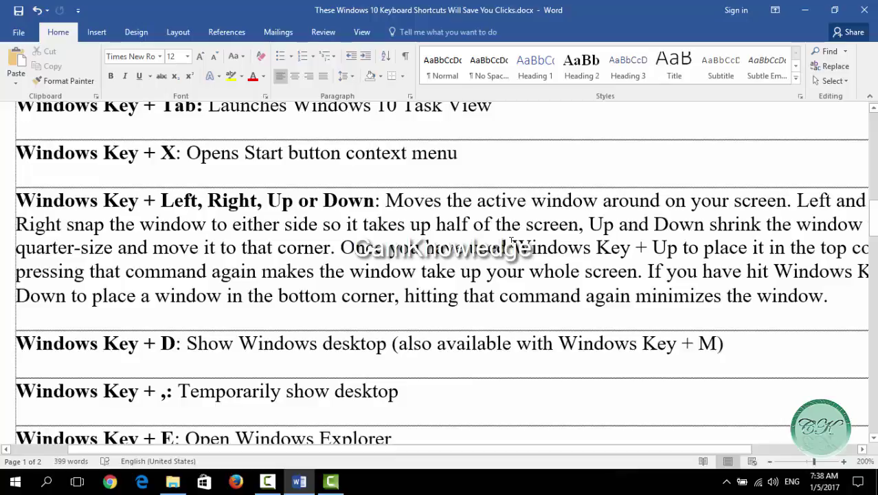
key(super+d)
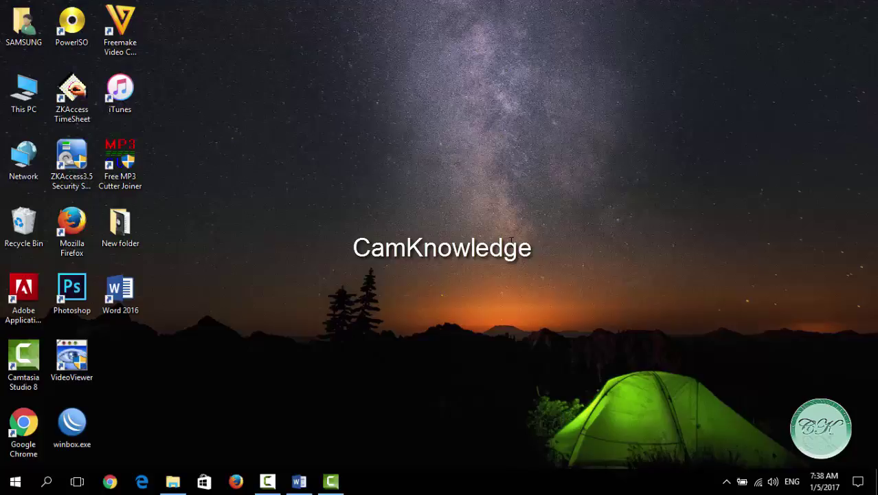
key(super+d)
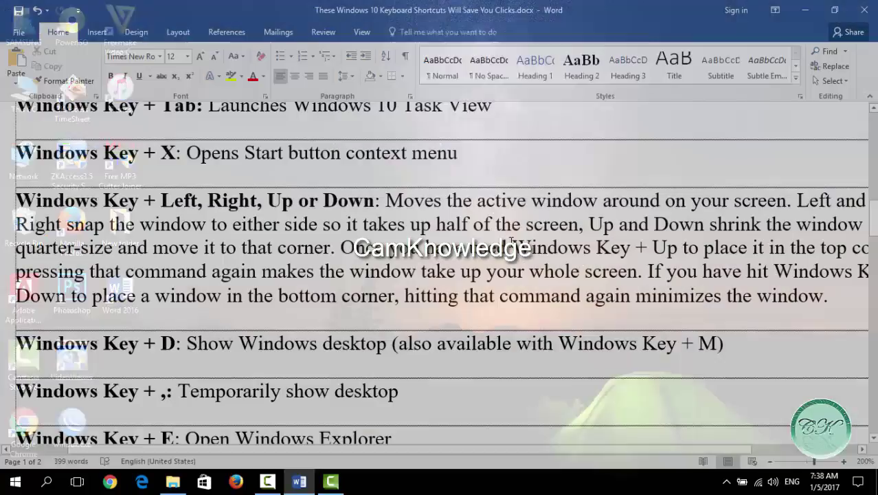
Go to the Windows Key + E entry, open File Explorer with that shortcut, and close its window.
scroll(380, 357, down, 3)
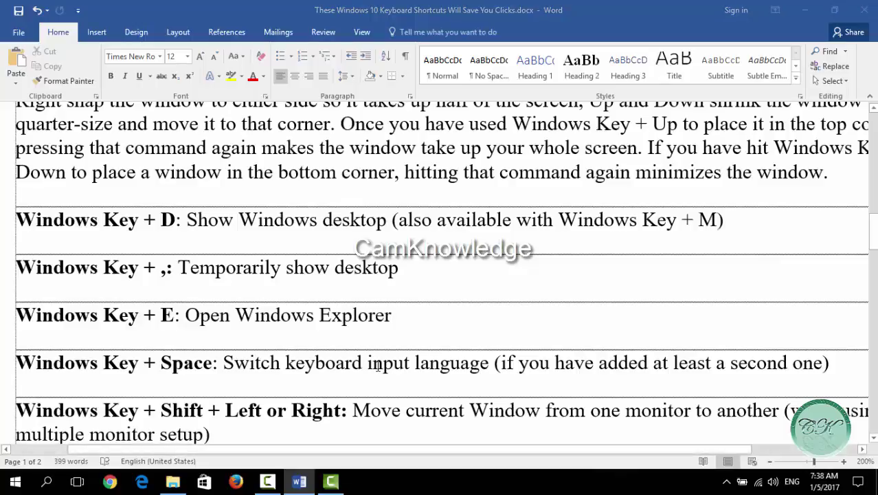
key(super+e)
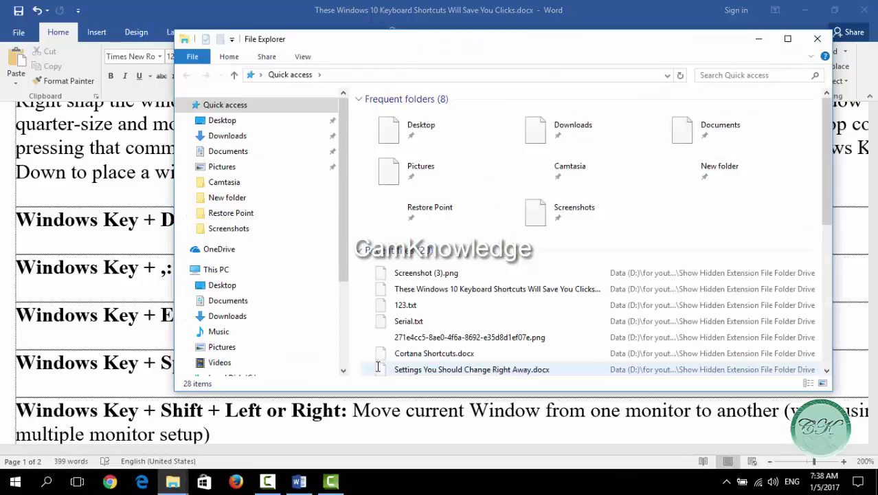
click(816, 38)
Cycle the keyboard input language repeatedly between English (United States) and Khmer with the Windows shortcut, finishing on English.
scroll(325, 402, down, 1)
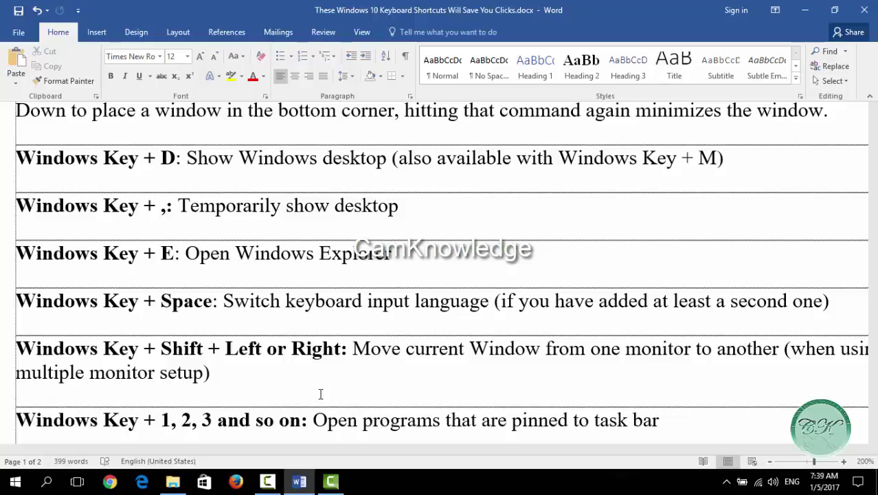
key(super+space)
key(super+space)
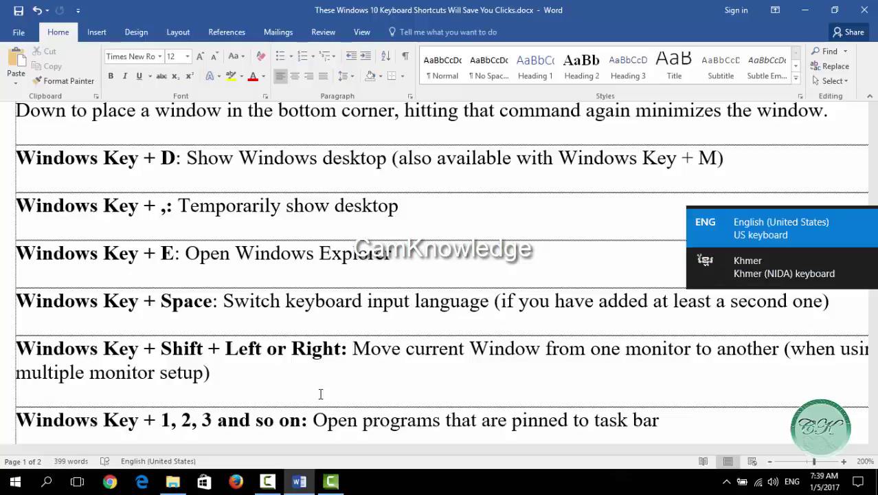
key(super+space)
key(super+space)
key(super+space)
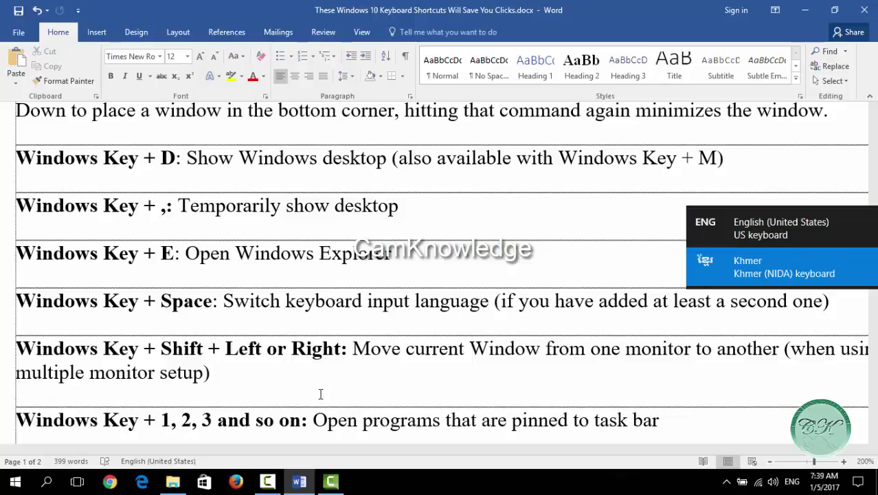
key(super+space)
key(super+space)
key(super+space)
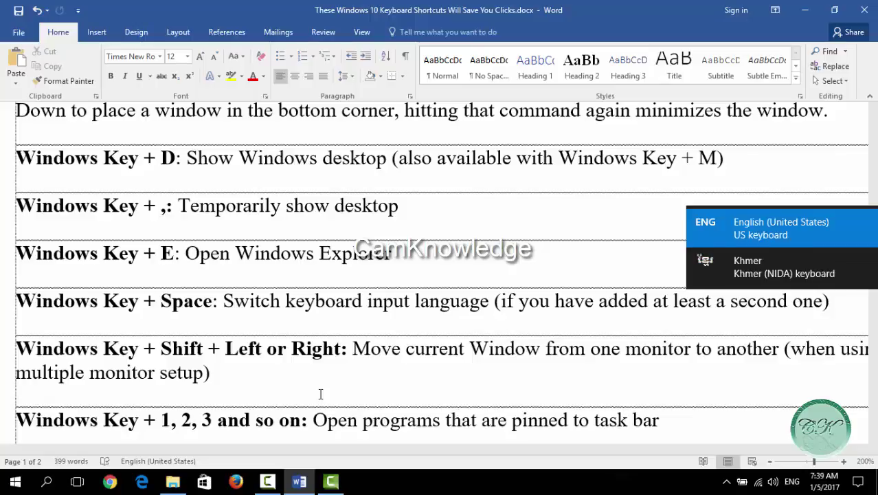
key(super+space)
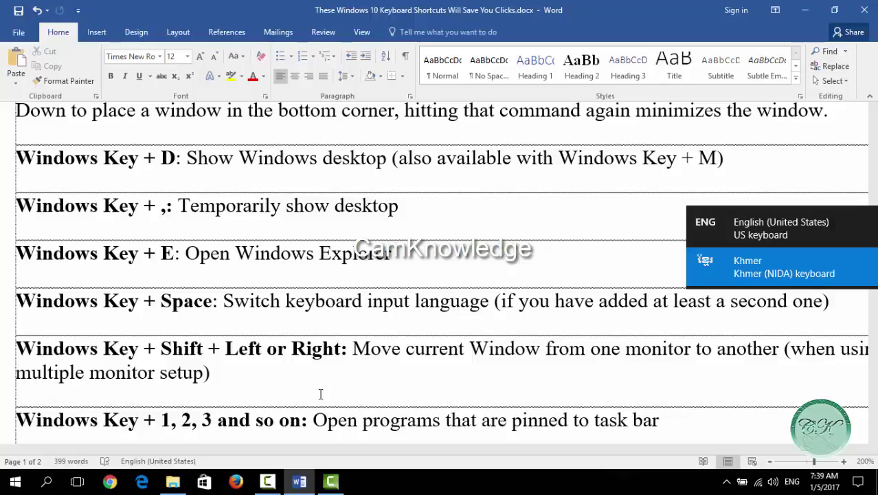
scroll(320, 394, up, 5)
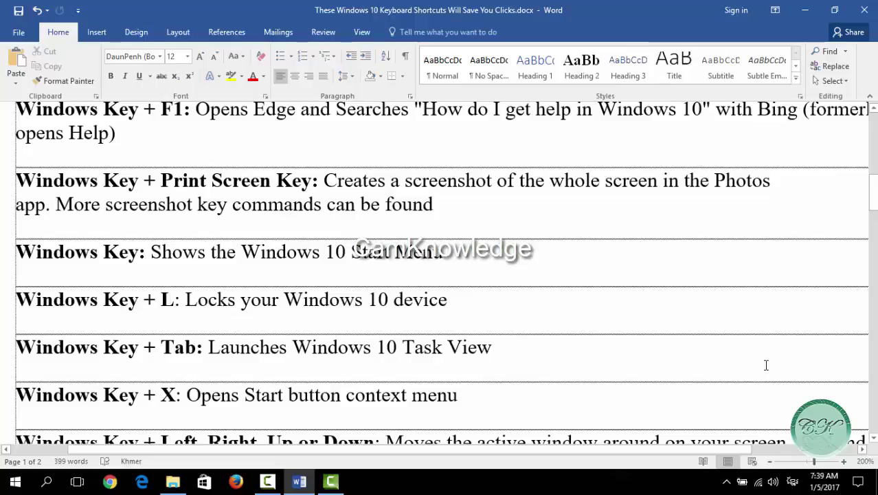
key(super+space)
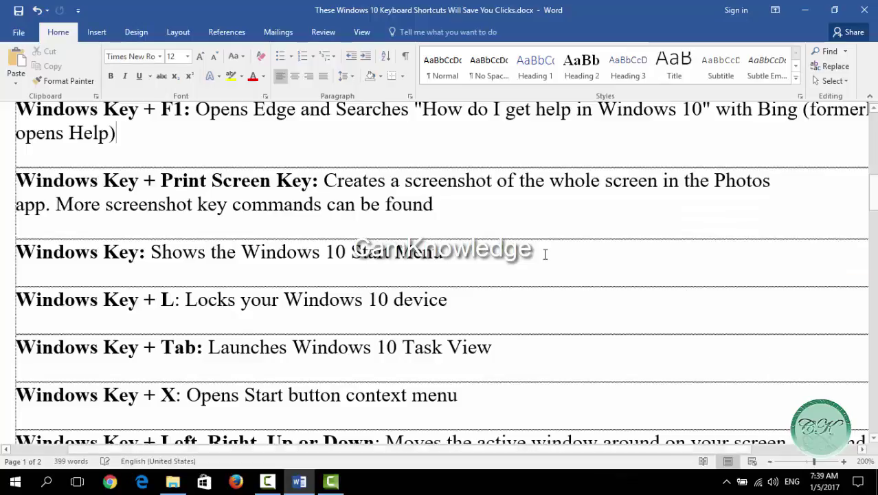
Go to the Windows Key + Shift + Left or Right entry and select the words "Right: Move" in it.
scroll(387, 373, down, 1)
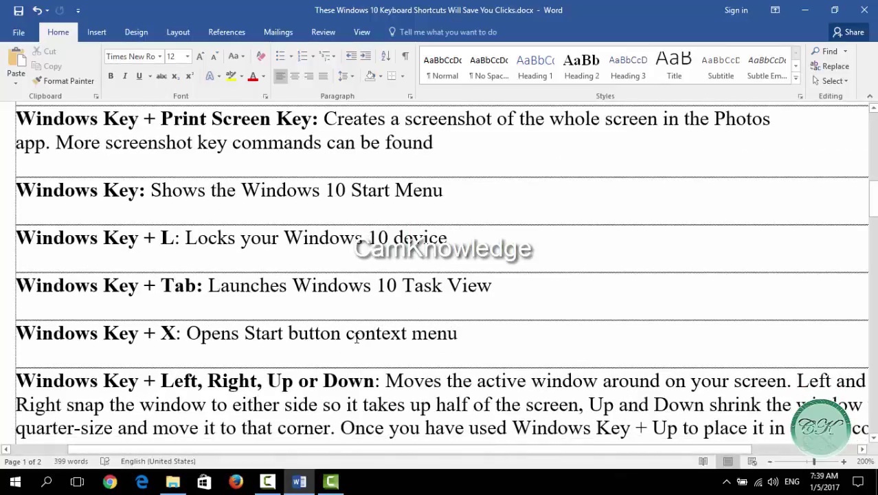
scroll(354, 338, down, 1)
scroll(351, 340, down, 7)
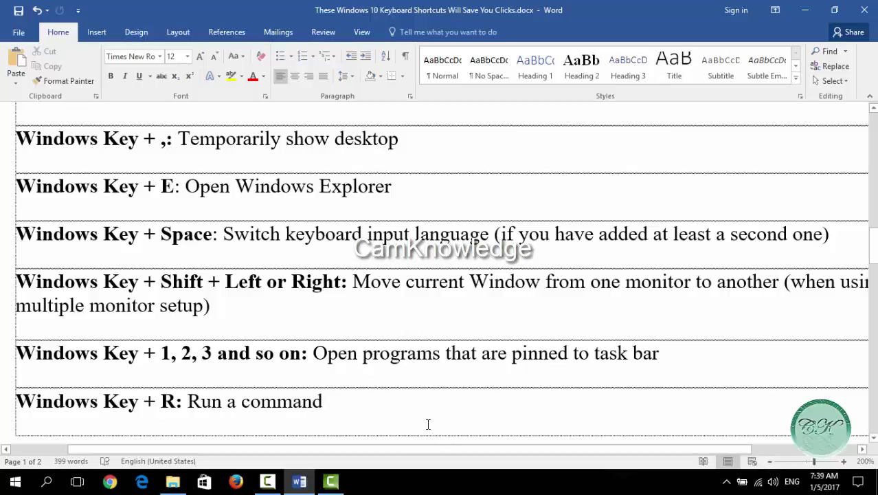
scroll(402, 378, down, 2)
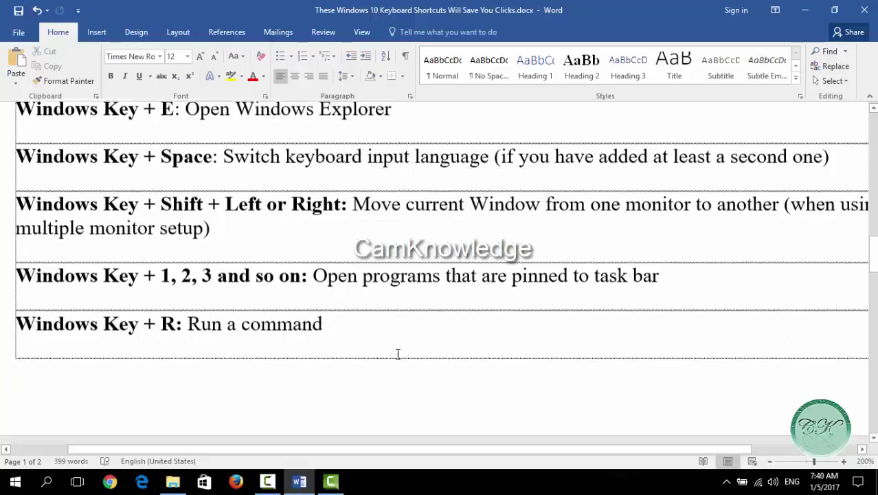
scroll(397, 354, down, 1)
drag(321, 162, 403, 160)
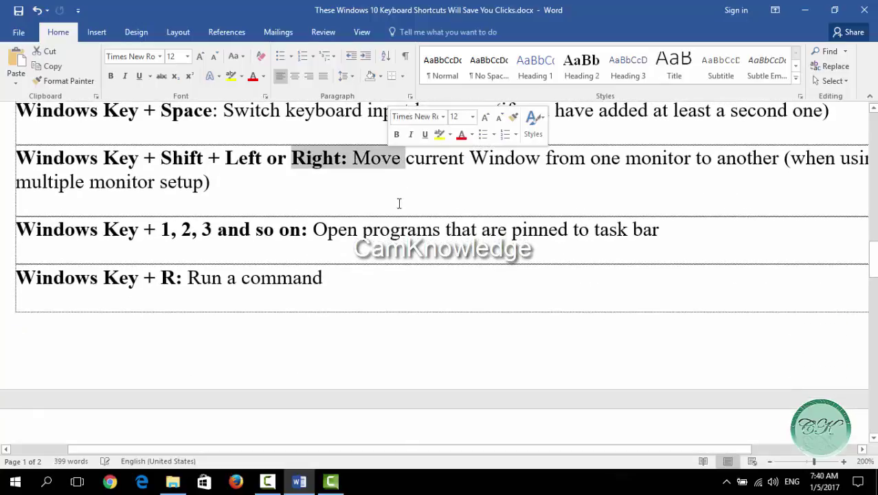
Minimize the Word document to open Google Chrome pinned to the taskbar, and return to the document.
scroll(399, 203, down, 1)
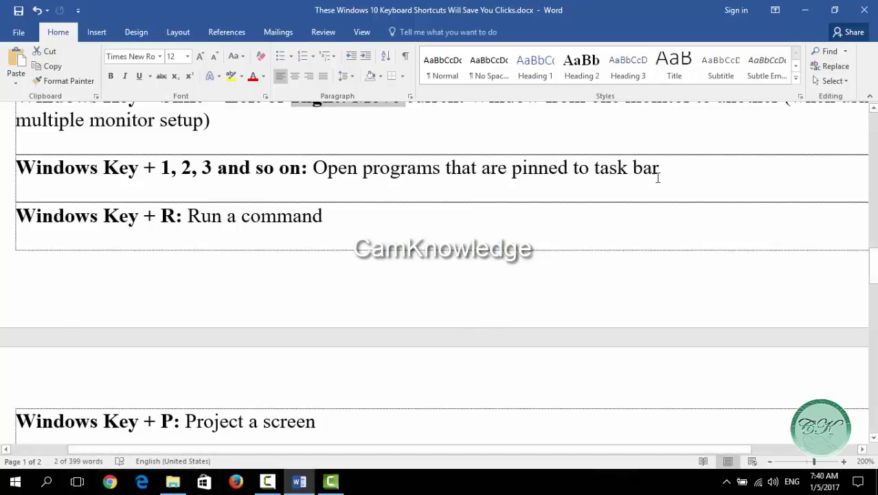
click(802, 11)
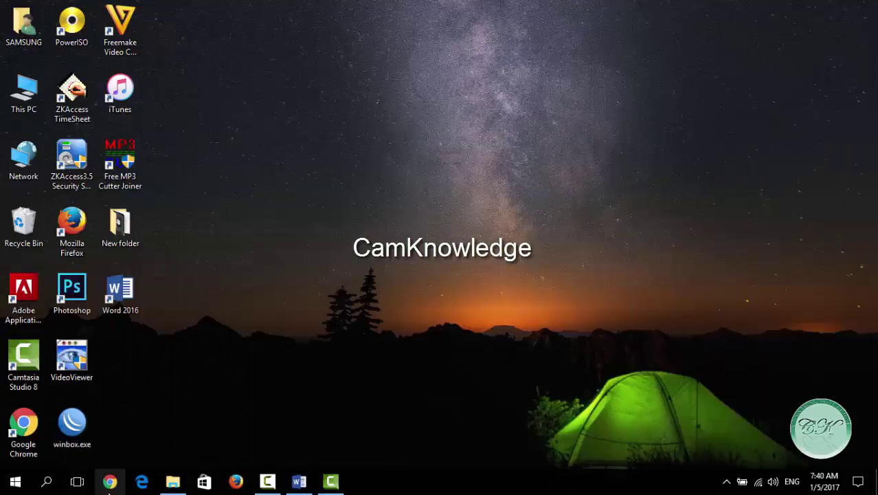
mouse_move(165, 486)
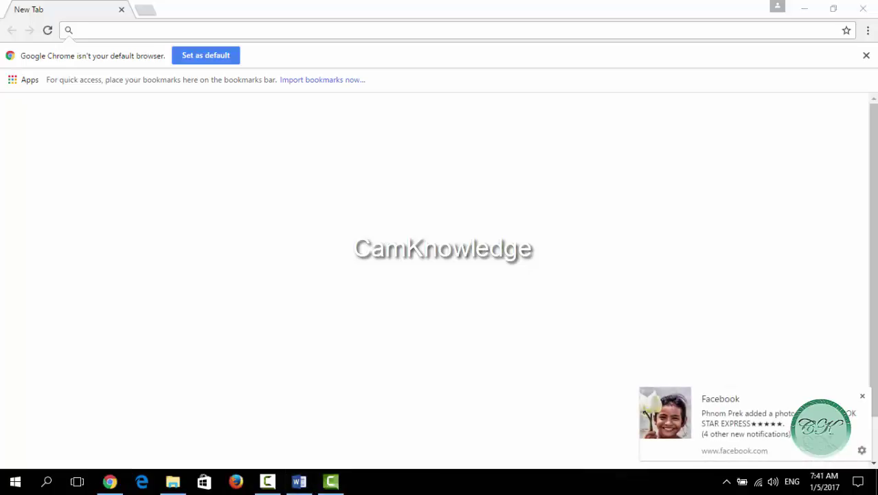
click(299, 481)
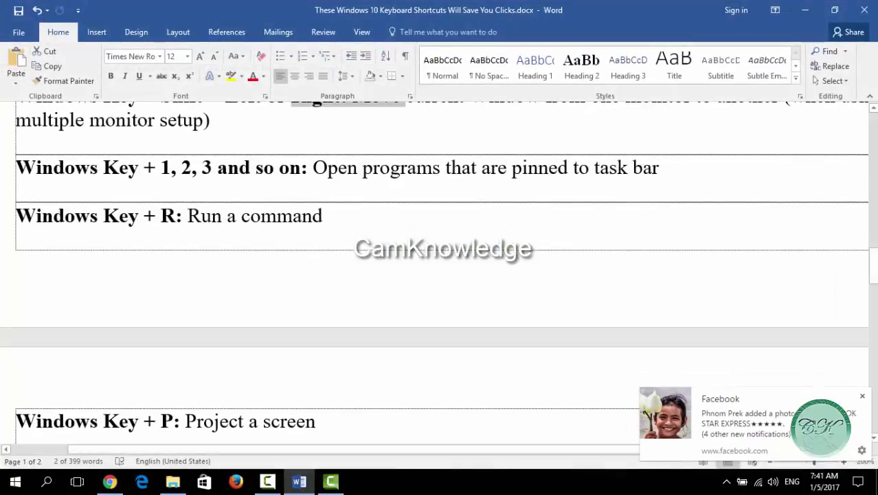
Dismiss the Facebook notification and return to the Windows Key + R entry in the list.
scroll(180, 285, down, 2)
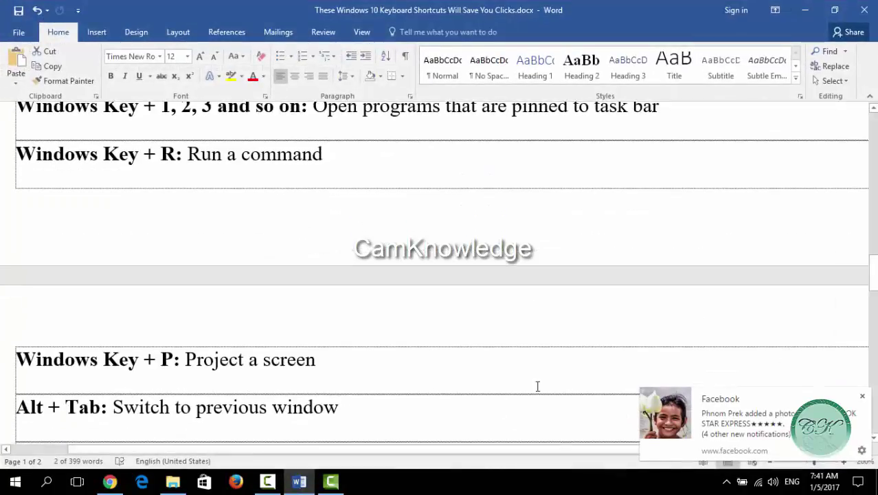
click(862, 396)
scroll(396, 349, down, 1)
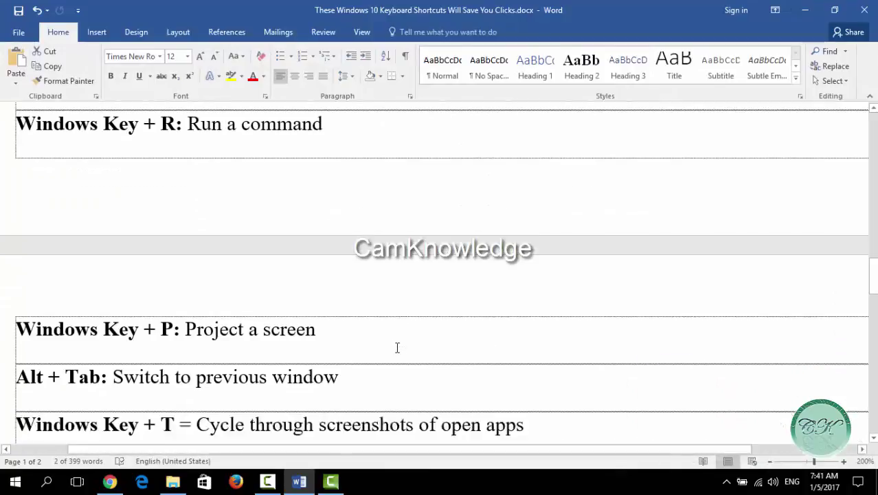
scroll(396, 345, up, 8)
scroll(405, 360, down, 8)
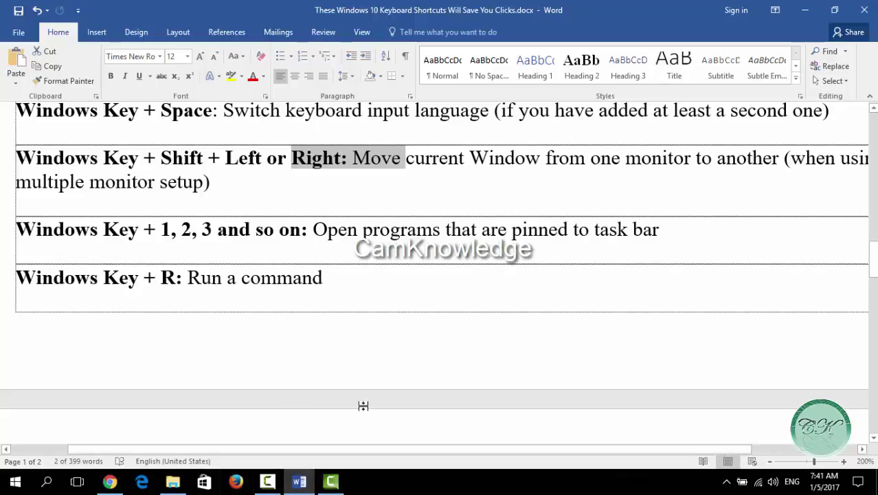
Close the Google Chrome window behind the Word document and restore the document.
click(806, 14)
click(870, 8)
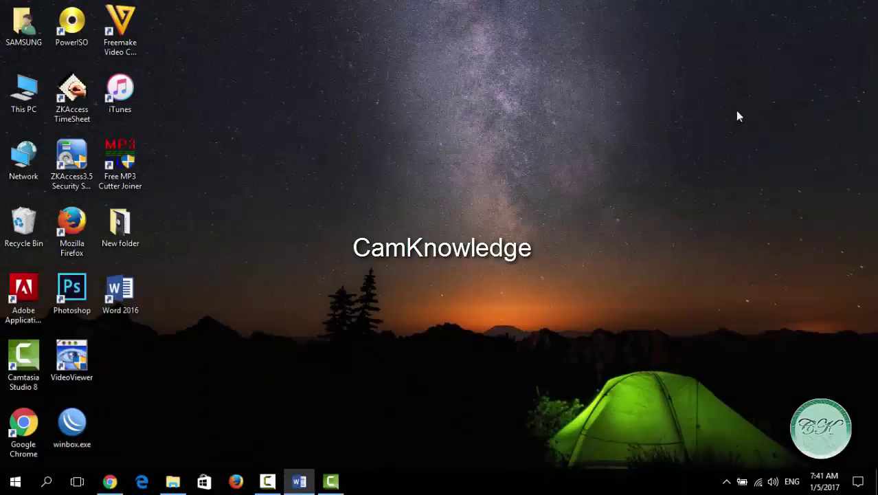
click(298, 480)
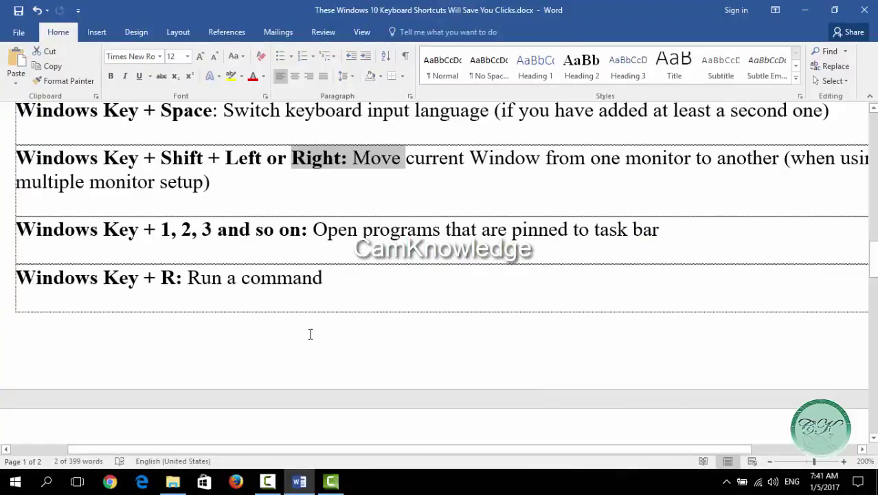
Run winword from the Run dialog to launch another Word window, and switch back to the shortcuts document.
scroll(323, 337, down, 5)
scroll(337, 320, up, 5)
key(super+r)
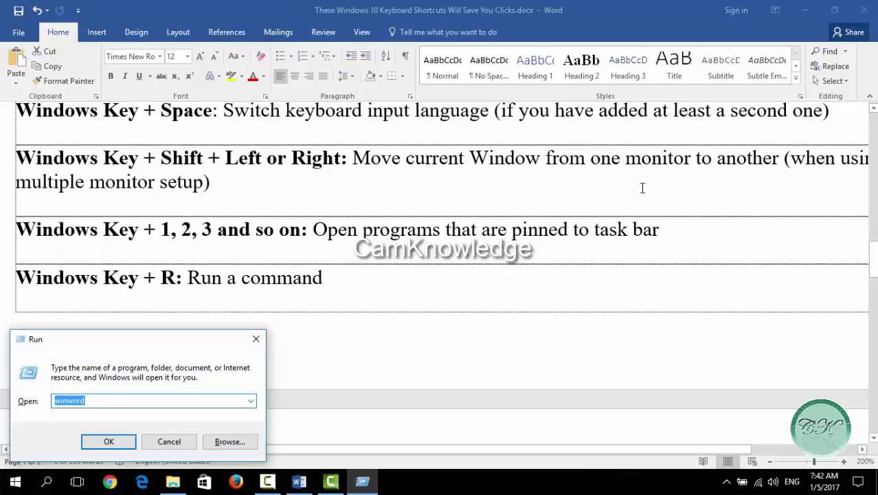
key(Escape)
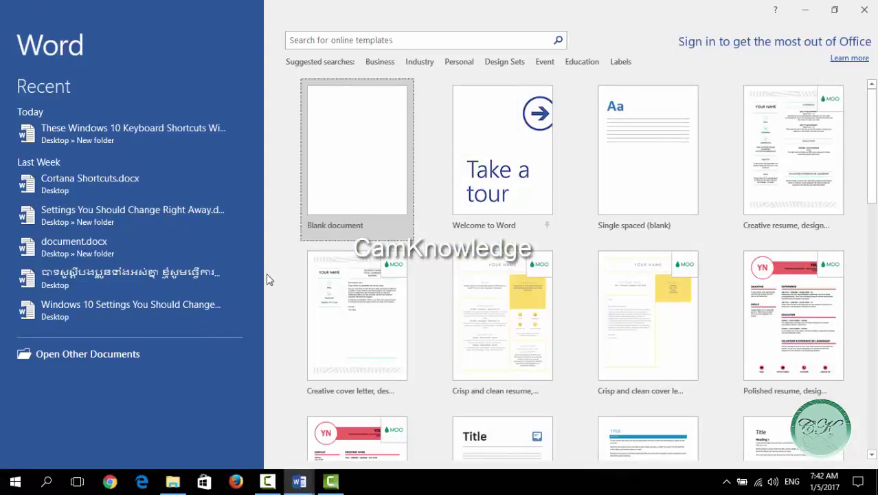
key(alt+Tab)
Go to the Windows Key + P entry, show the Project display options with that shortcut, and dismiss them.
scroll(284, 402, down, 3)
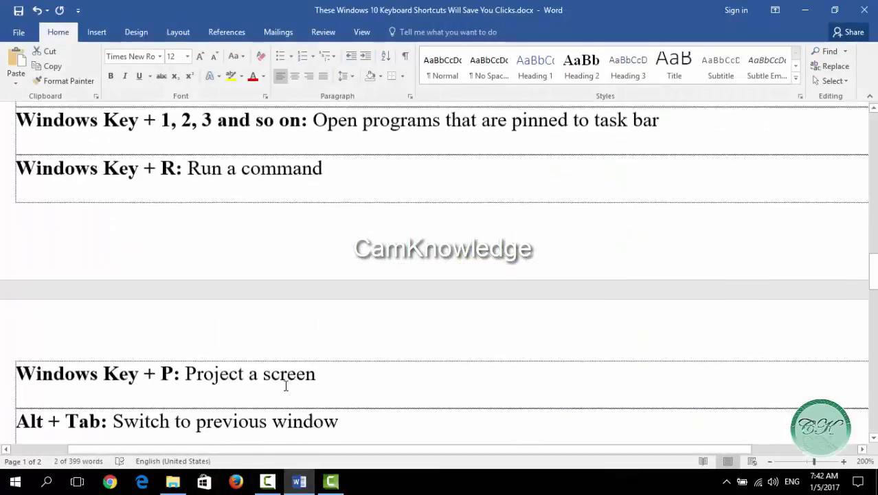
scroll(286, 387, down, 2)
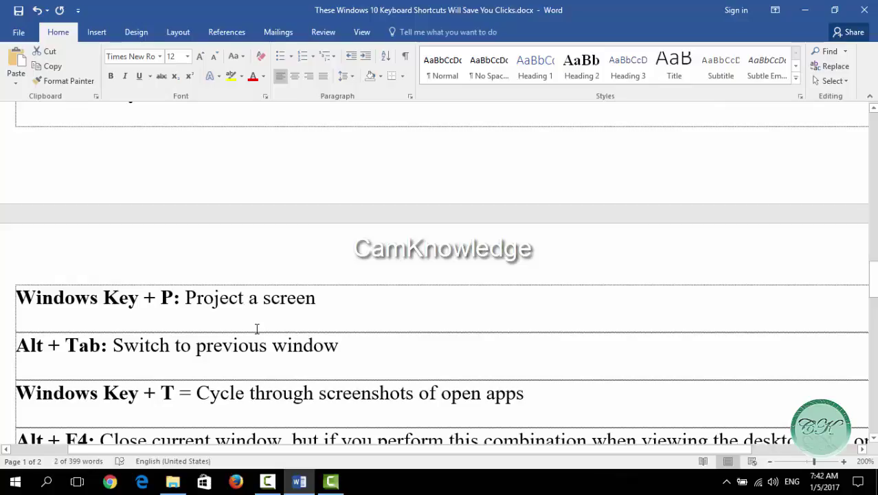
click(337, 298)
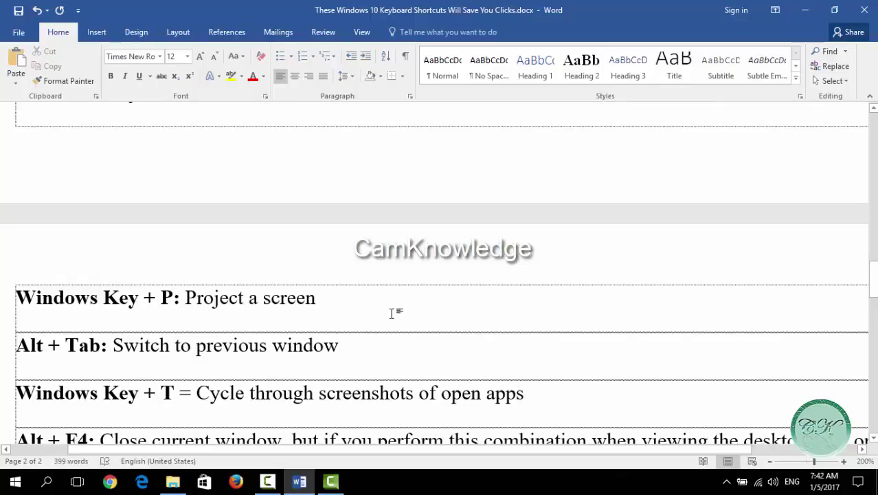
key(super+p)
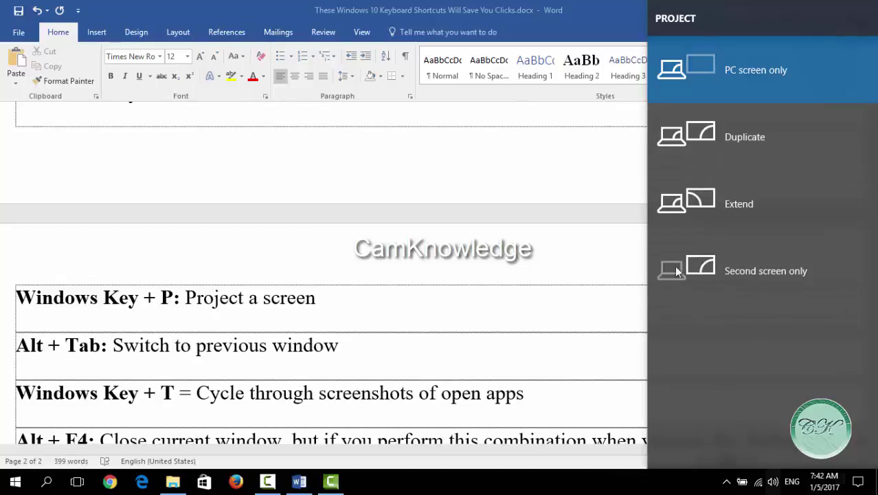
click(658, 486)
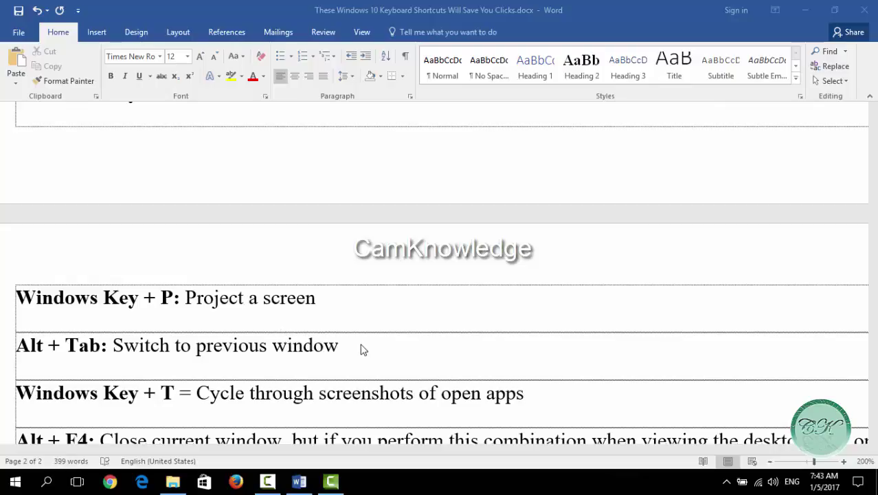
Go to the Windows Key + T entry and put the focus on Google Chrome in the taskbar with that shortcut.
scroll(364, 347, down, 1)
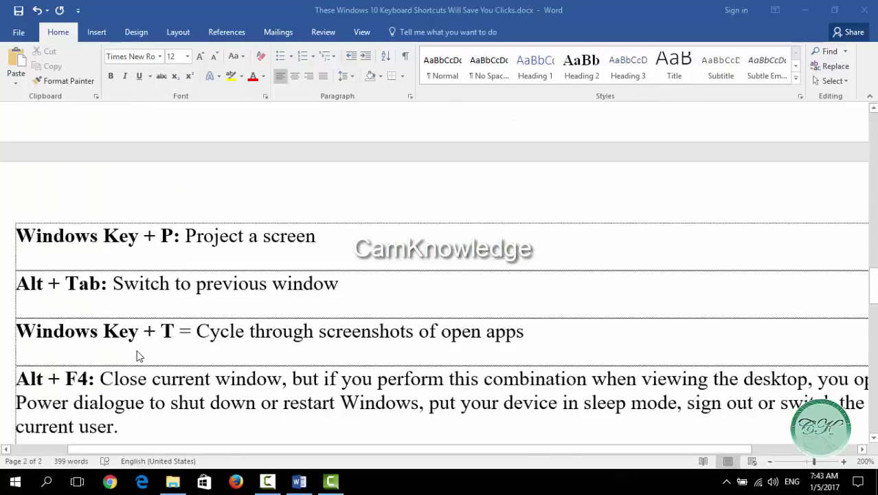
scroll(140, 357, down, 1)
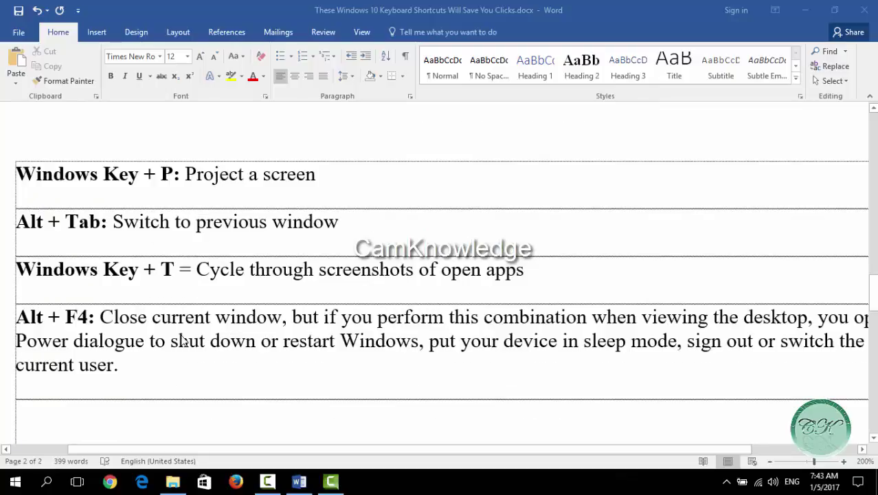
key(super+t)
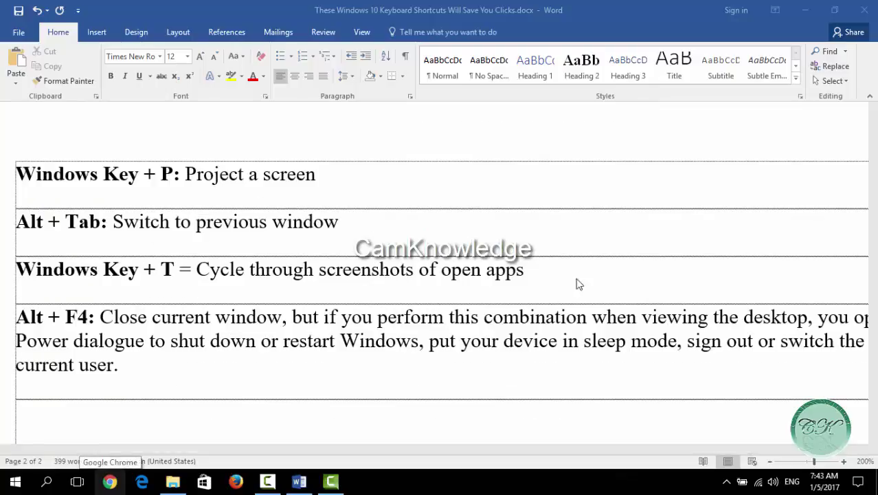
Go to the Alt + F4 entry and return the focus to the document by placing the cursor just above it.
scroll(588, 251, down, 3)
scroll(581, 255, up, 2)
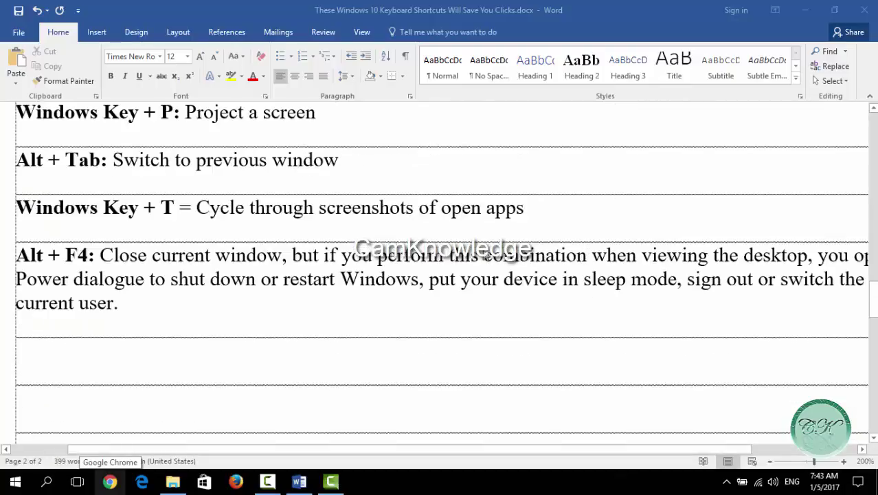
scroll(478, 253, down, 1)
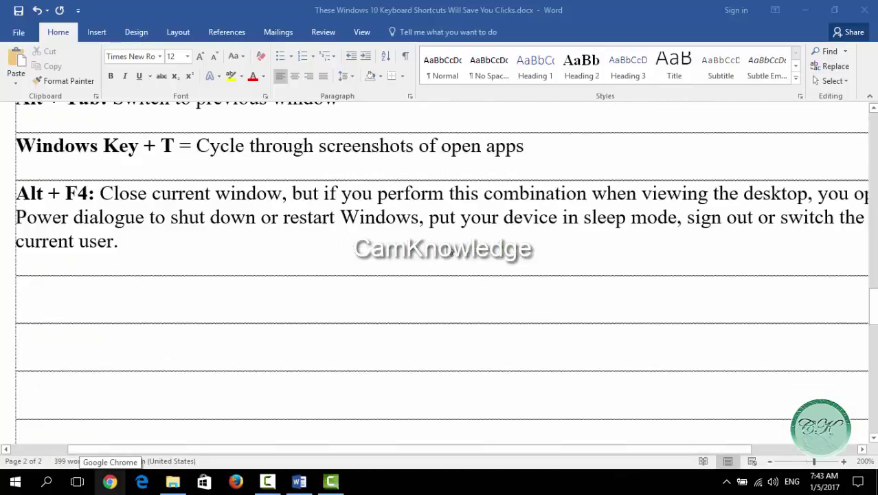
click(195, 165)
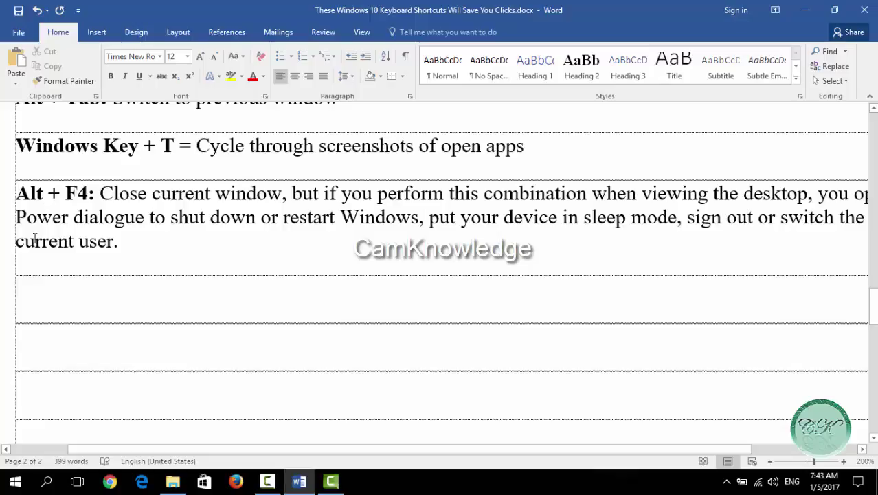
Review the end of the shortcuts list, from the Windows Key + P entry down to the Alt + F4 entry.
scroll(294, 251, down, 2)
scroll(296, 250, up, 3)
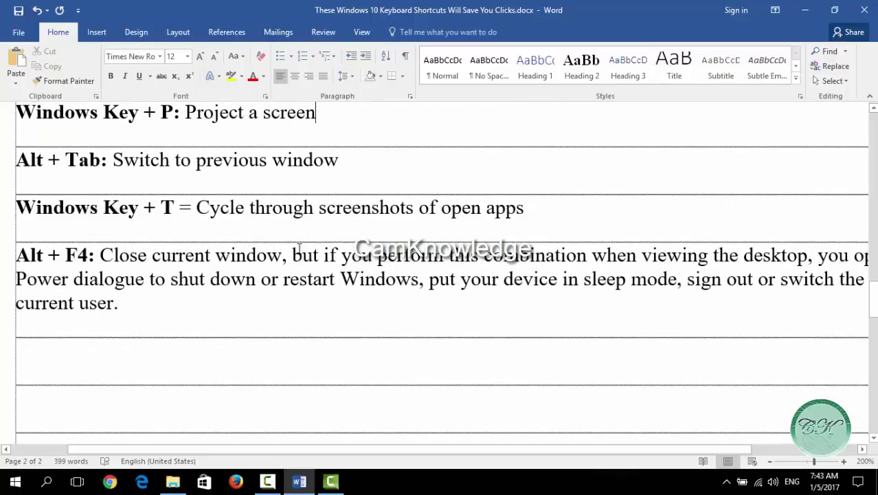
scroll(298, 248, down, 2)
scroll(299, 248, down, 2)
scroll(299, 248, up, 3)
scroll(298, 247, down, 3)
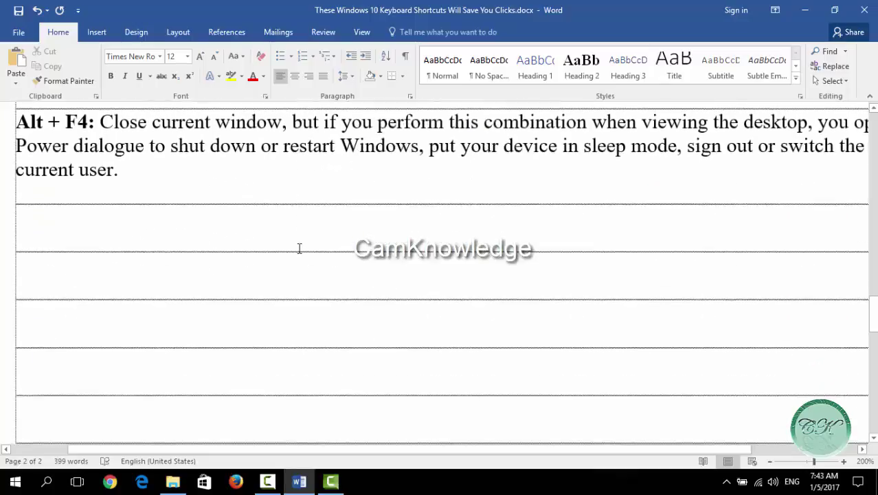
scroll(306, 274, up, 5)
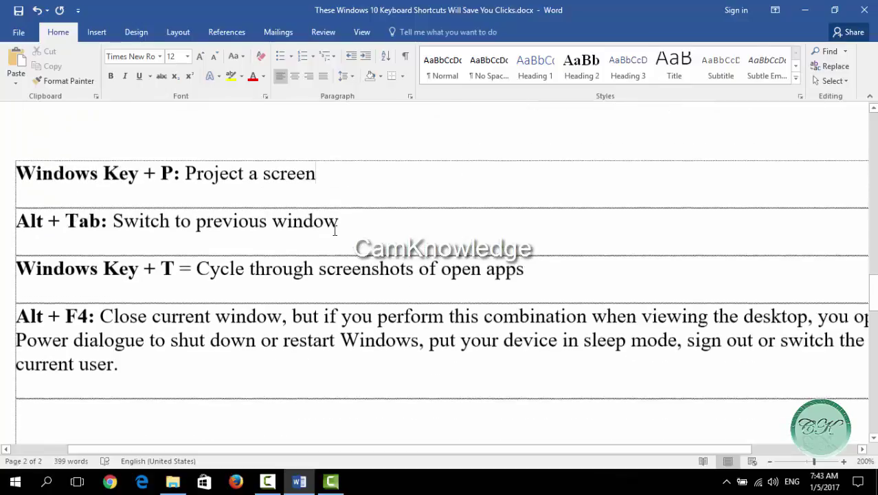
scroll(337, 229, down, 1)
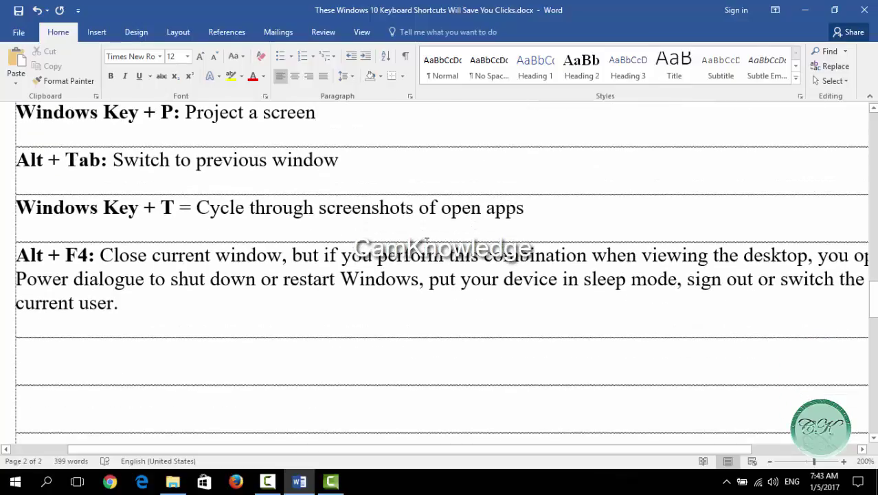
scroll(337, 231, down, 1)
scroll(428, 247, up, 1)
scroll(431, 268, down, 1)
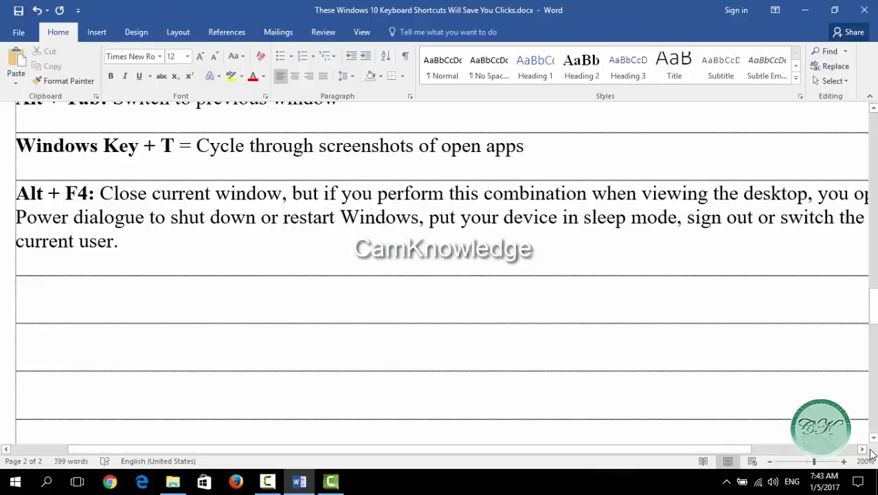
Demonstrate the window-closing shortcut on the shortcuts document, cancel at the save prompt, and minimize the document to reveal the desktop.
key(alt+F4)
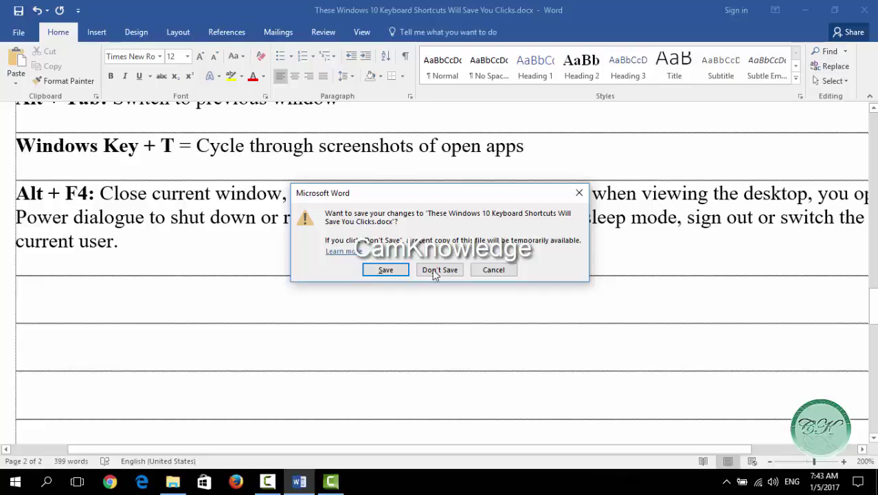
click(501, 269)
click(805, 9)
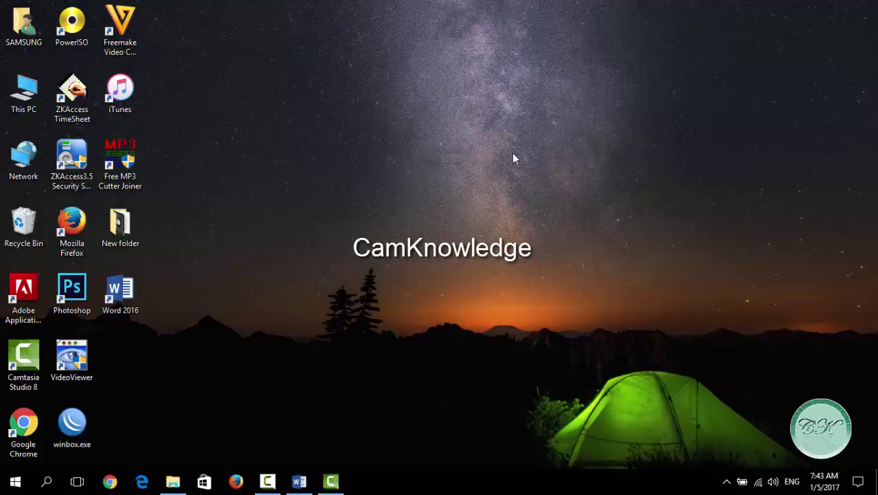
Bring up the Shut Down Windows dialog from the desktop, examine its list of power actions, and cancel the dialog.
key(alt+F4)
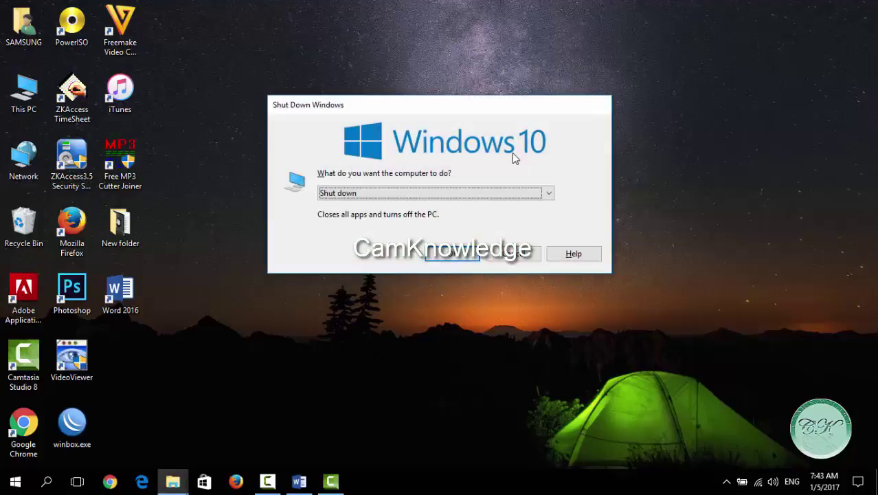
click(451, 195)
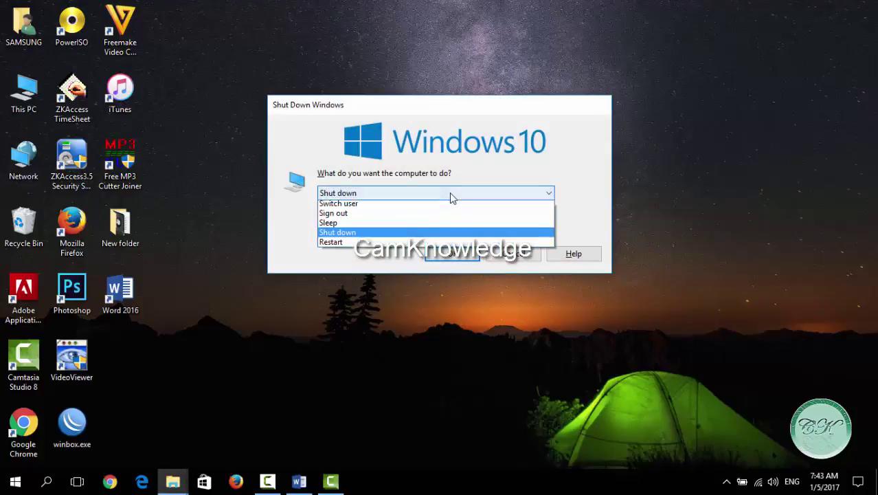
click(376, 193)
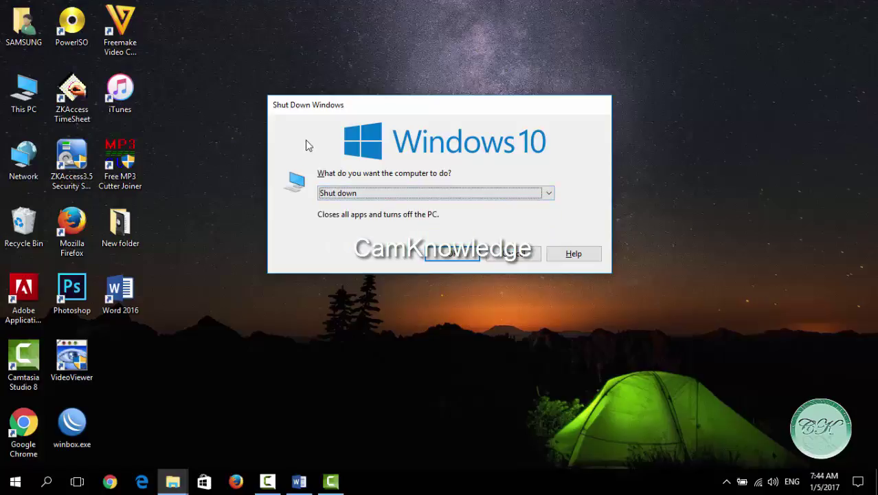
click(376, 193)
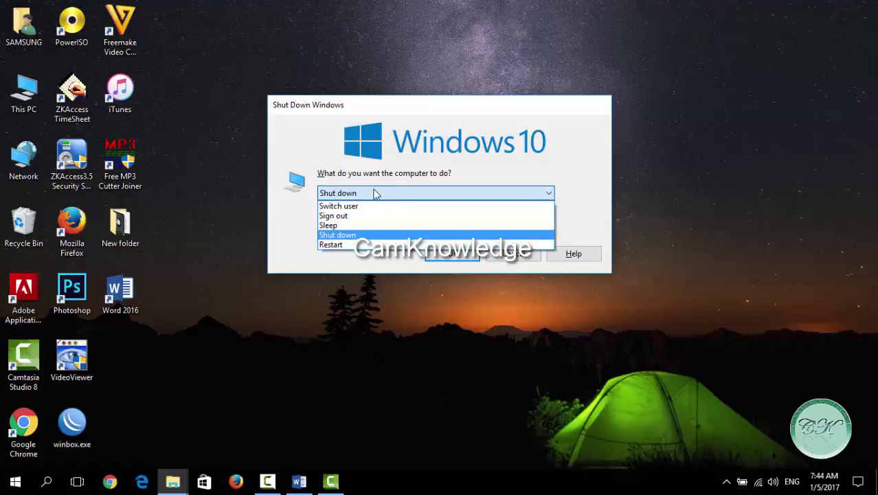
click(319, 149)
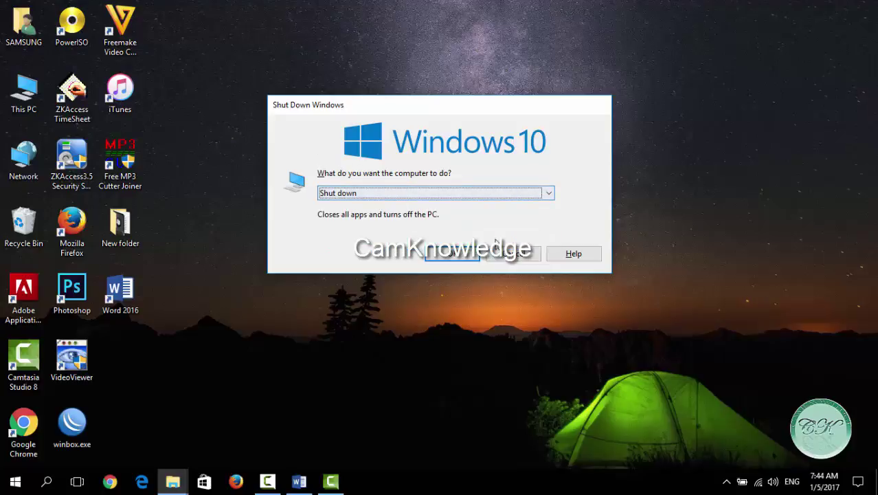
click(505, 257)
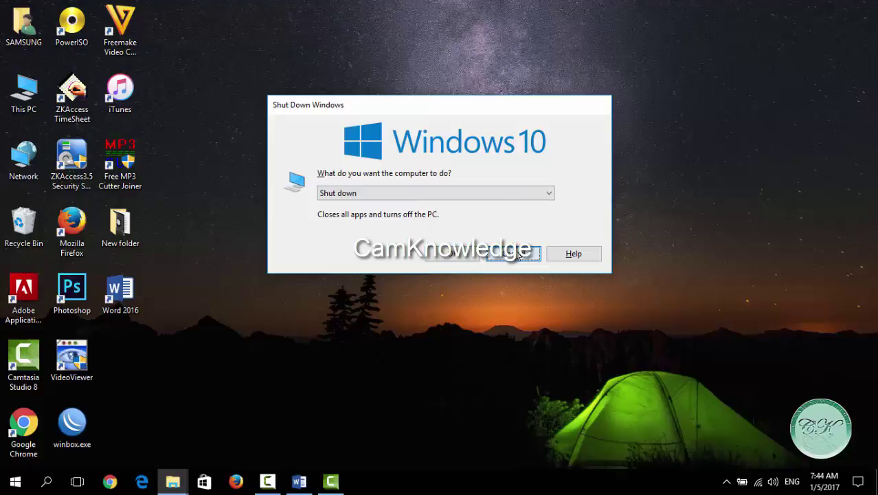
click(516, 255)
Refresh the desktop from its context menu.
right_click(397, 192)
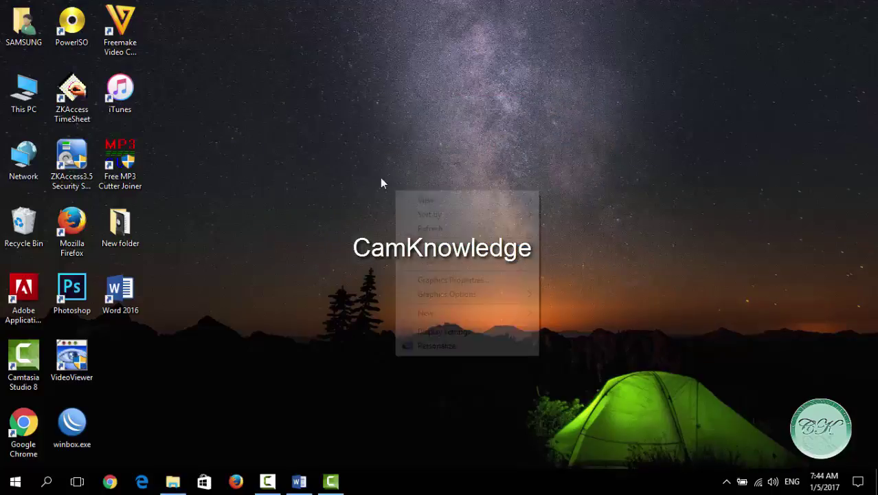
right_click(384, 164)
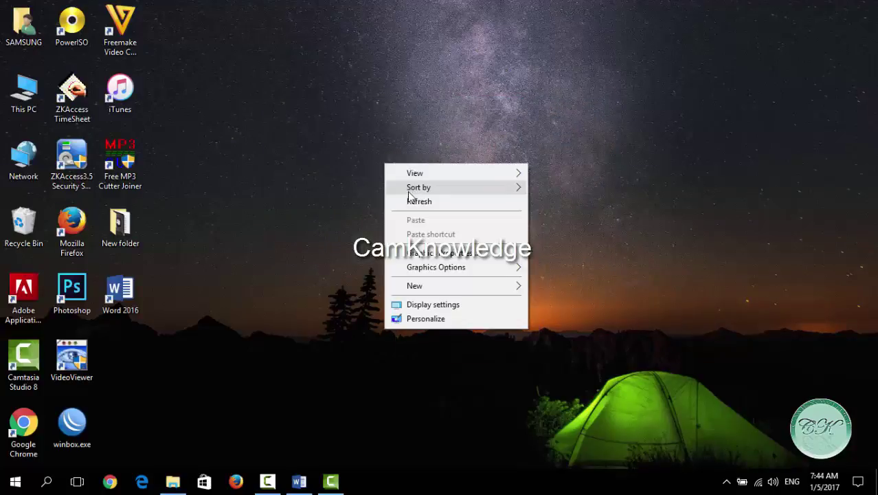
click(405, 201)
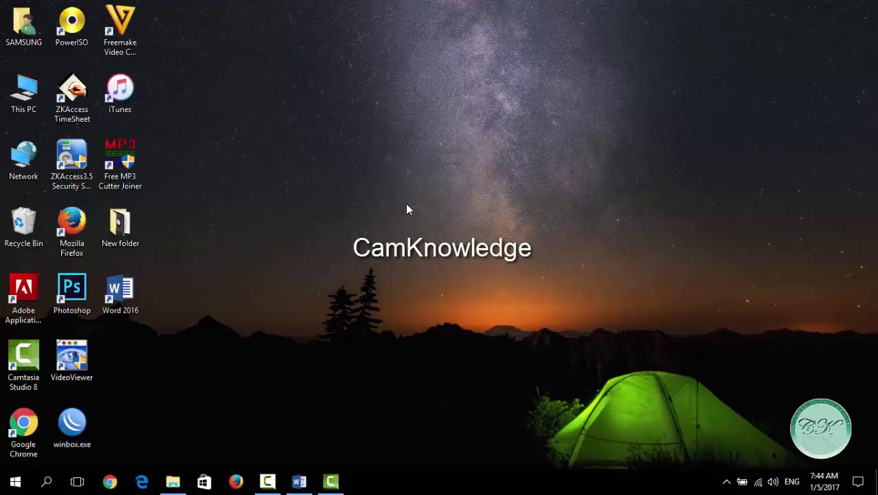